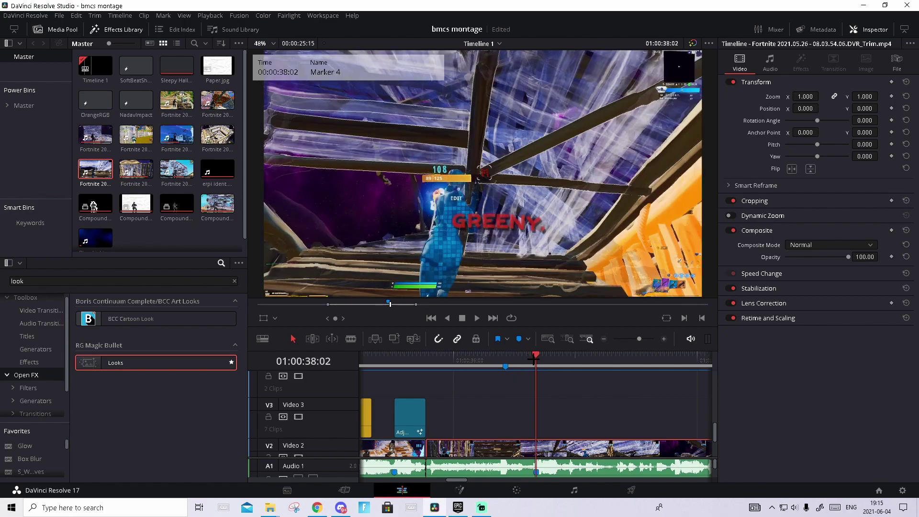
- Split the gameplay clip on Video 2 at Marker 4, at 01:00:38:02
left_click(533, 358)
key("Left")
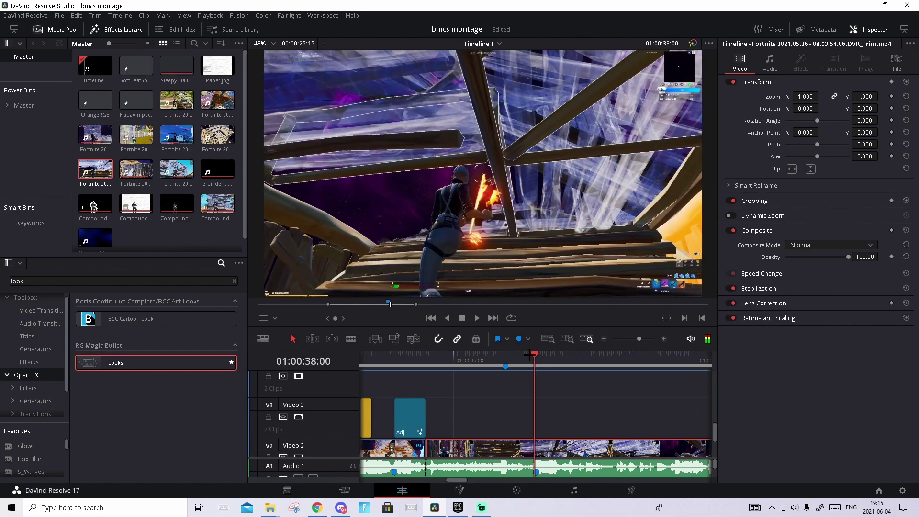
key("Right")
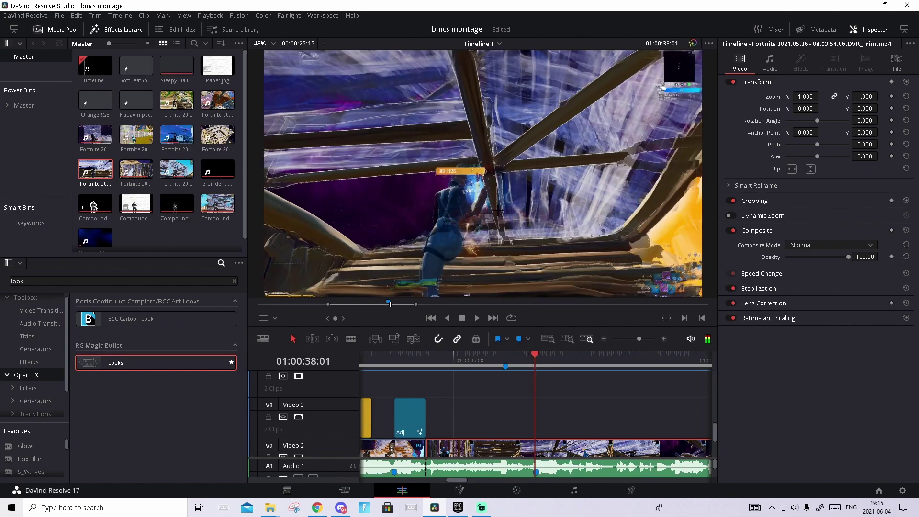
key("Right")
scroll(556, 428, "down", 1)
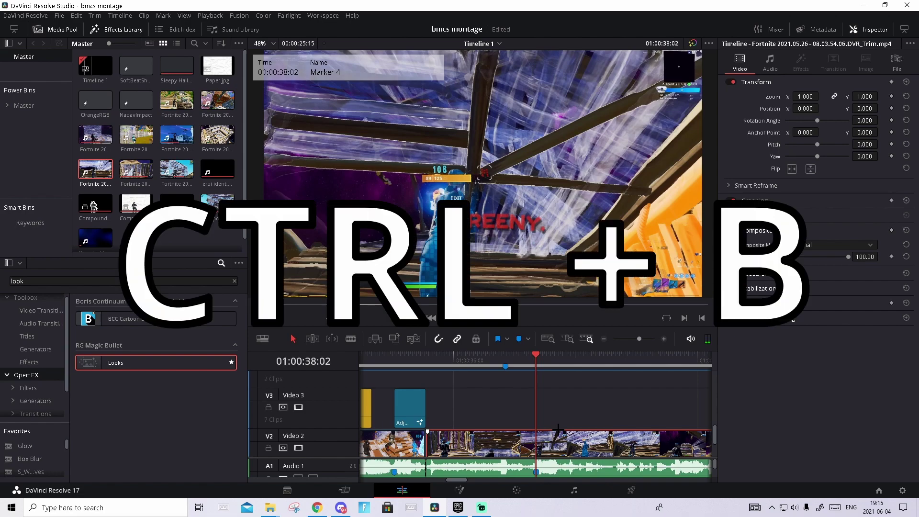
key("ctrl+b")
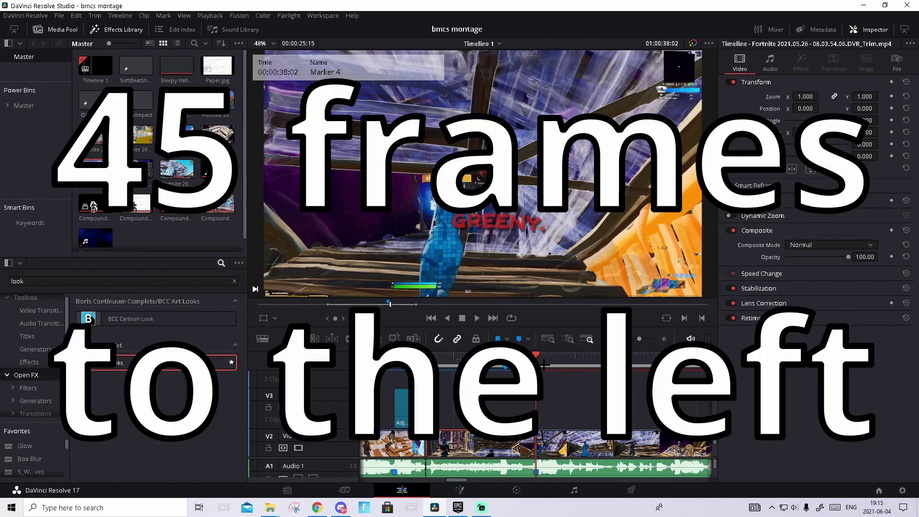
- Split the Video 2 clip again at 01:00:37:18 and duplicate the short segment before the marker onto Video 4
key("Left")
key("Left")
key("Left")
key("Left")
key("Left")
key("Left")
key("Left")
key("Left")
key("Left")
key("Left")
key("Left")
key("Left")
key("Left")
key("Left")
key("Left")
key("Left")
key("Left")
key("Left")
key("Left")
key("Left")
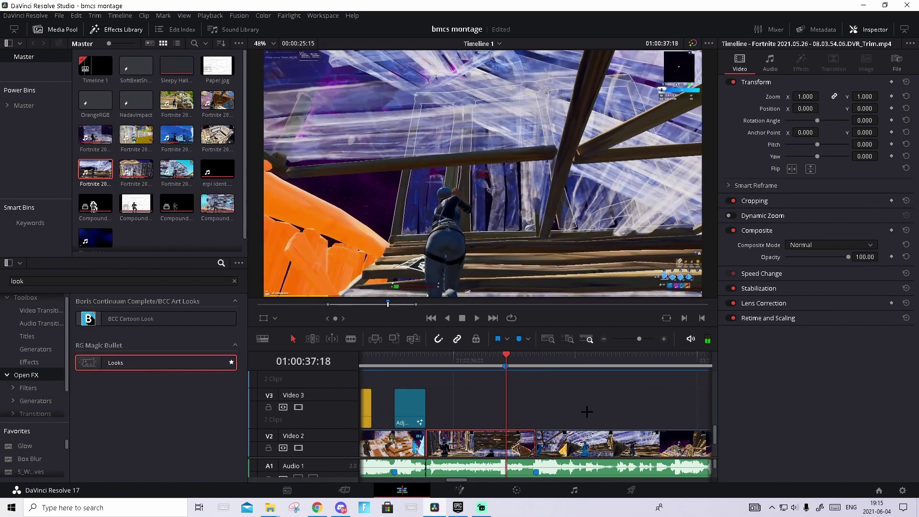
key("ctrl+b")
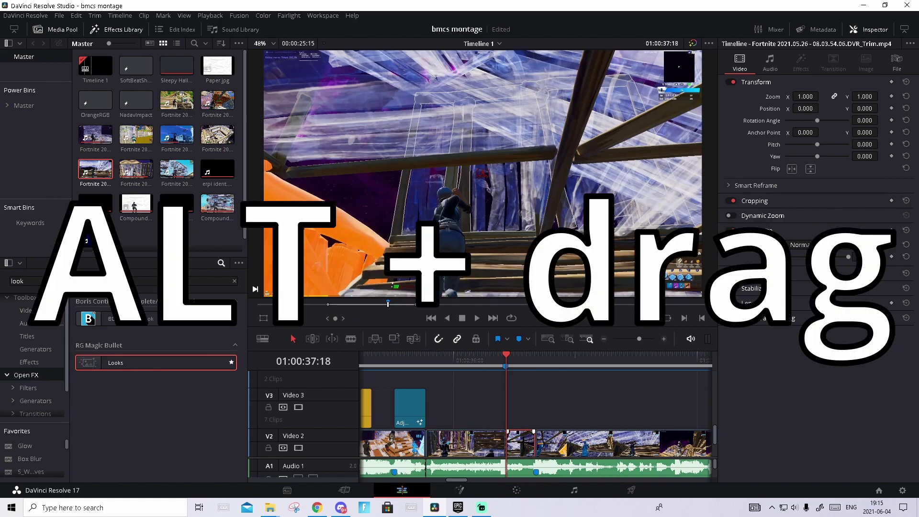
left_click_drag(521, 443, 522, 382)
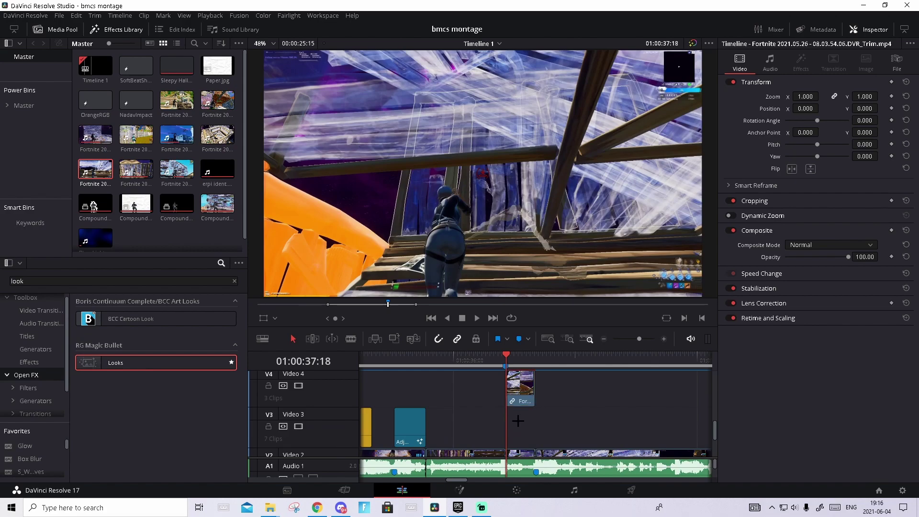
- Add an Adjustment Clip on Video 3 below the duplicated segment and trim it to the segment's length
left_click(235, 281)
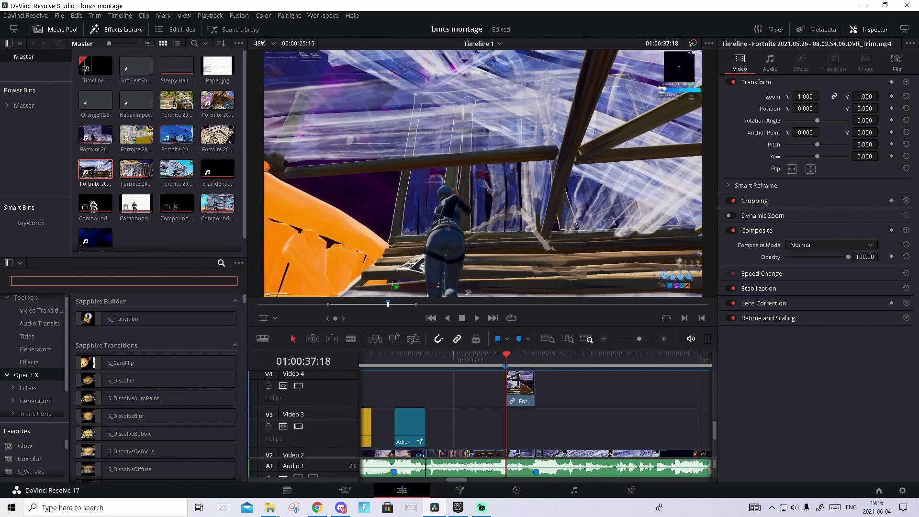
left_click(28, 361)
left_click_drag(128, 320, 548, 426)
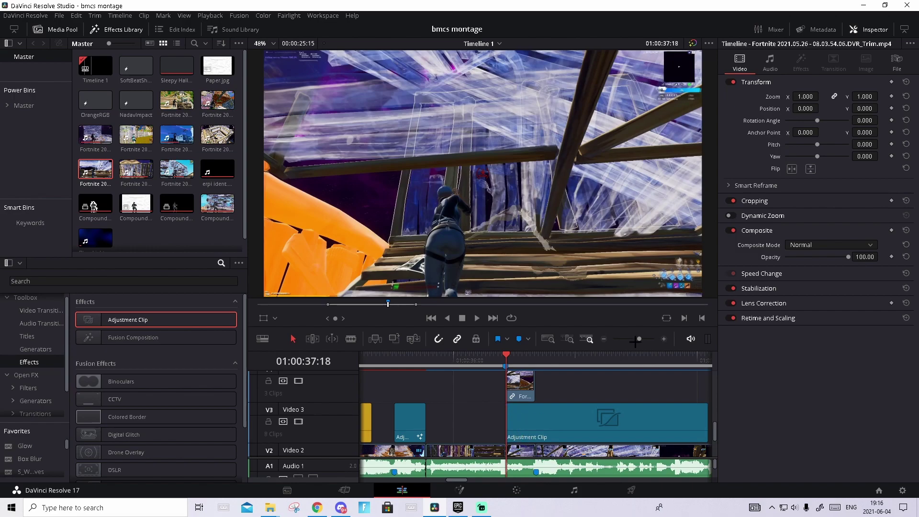
left_click_drag(639, 338, 634, 338)
left_click_drag(604, 422, 537, 393)
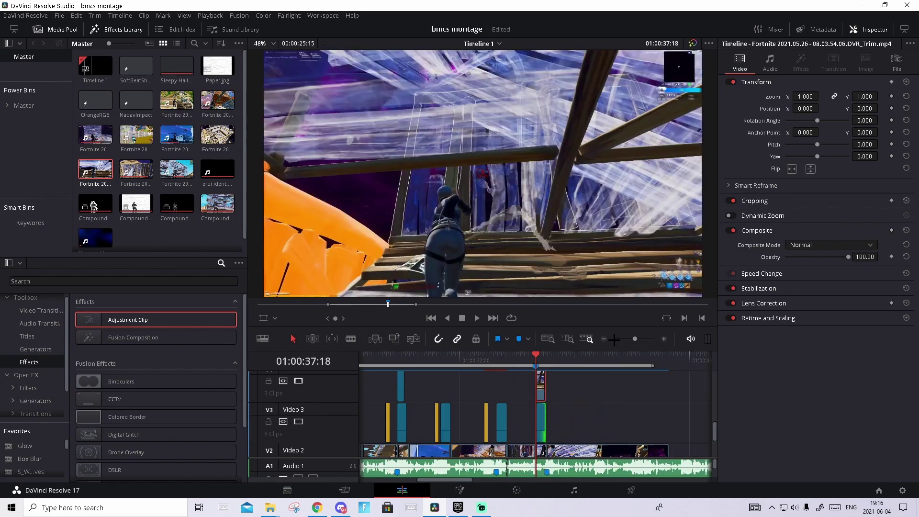
left_click(643, 338)
- Find the RG Magic Bullet Looks effect by searching for "look" and apply it to the new adjustment clip
left_click(578, 426)
left_click(26, 375)
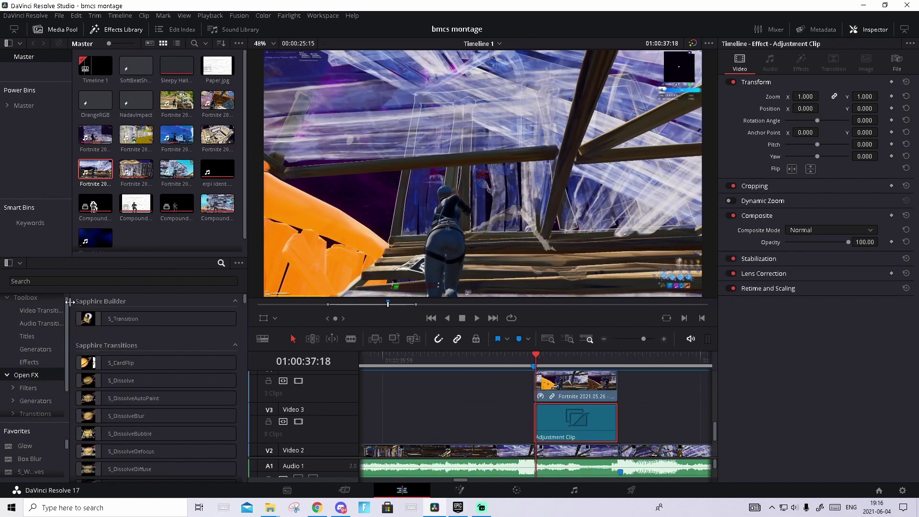
left_click(66, 281)
type("look")
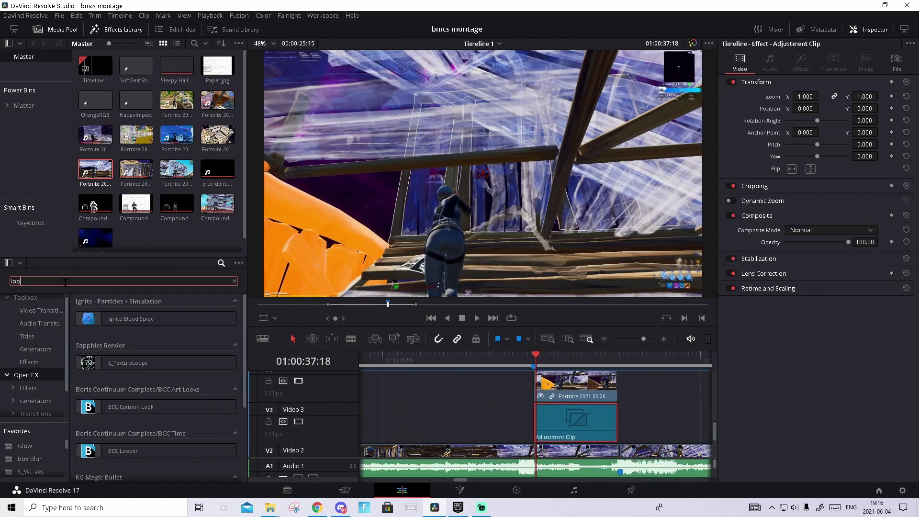
left_click_drag(114, 362, 576, 421)
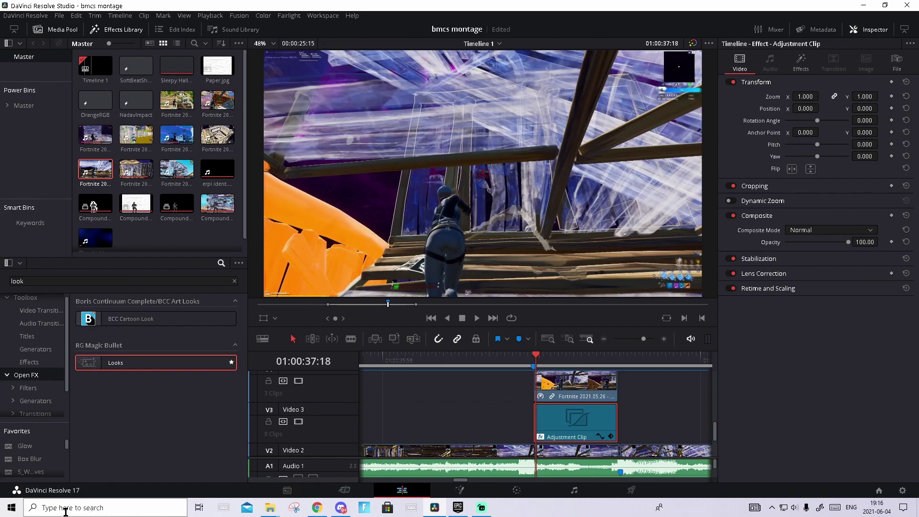
- Inspect the custom look presets in the LooksBuilder\Looks\Custom folder under %localappdata%, then close the folder window
left_click(100, 508)
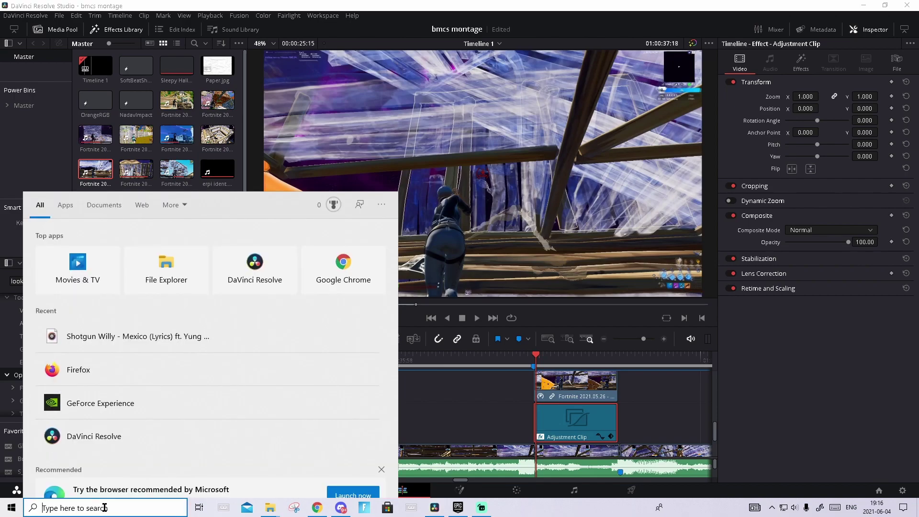
type("%locala")
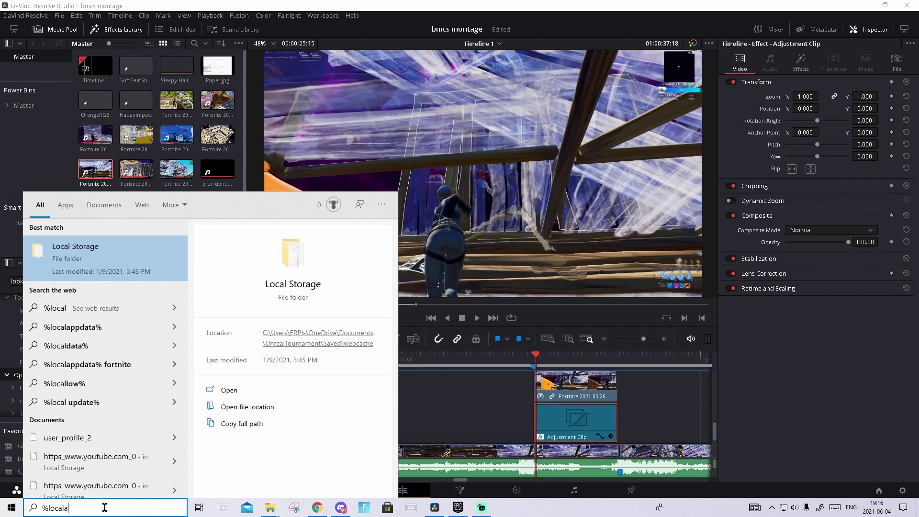
type("ppdata")
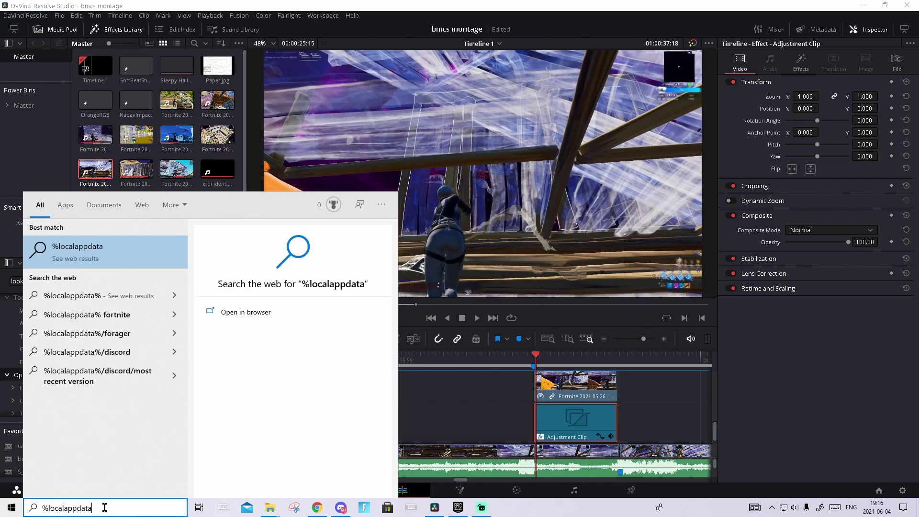
type("%")
left_click(92, 260)
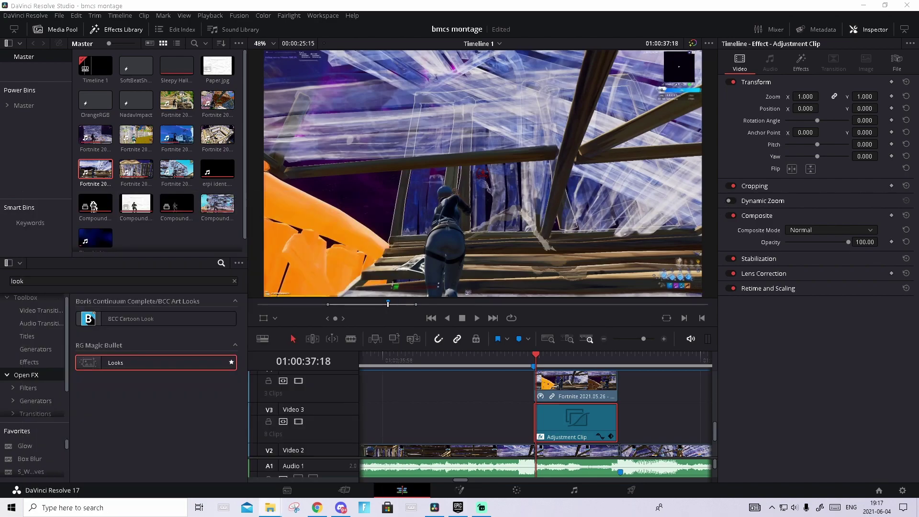
scroll(388, 261, "down", 3)
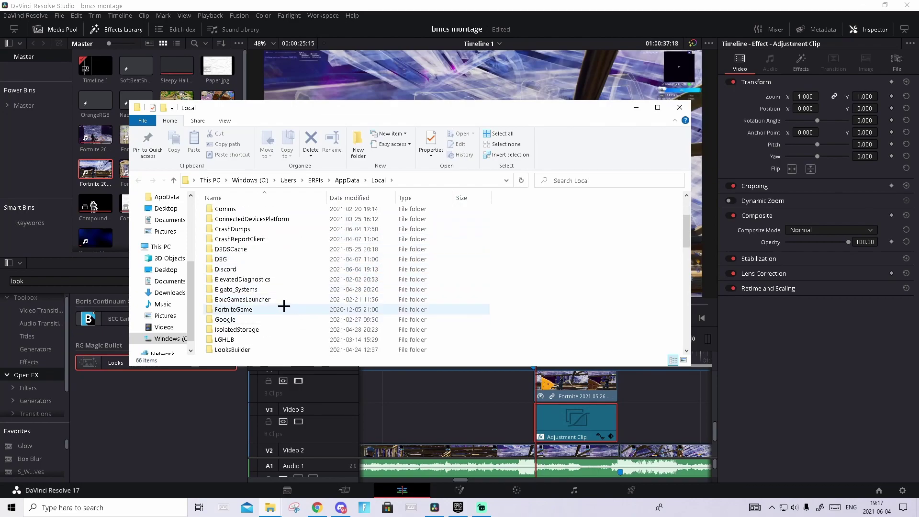
double_click(244, 349)
left_click(224, 222)
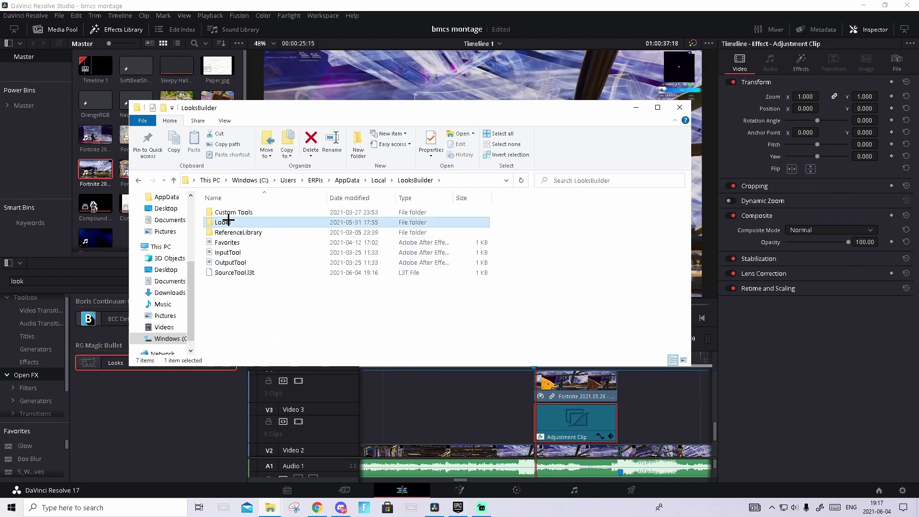
double_click(228, 221)
double_click(242, 212)
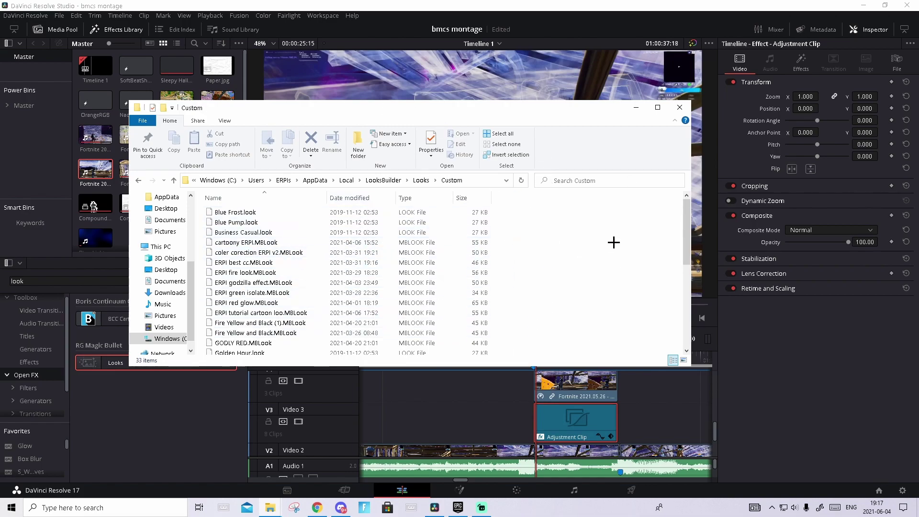
left_click(679, 107)
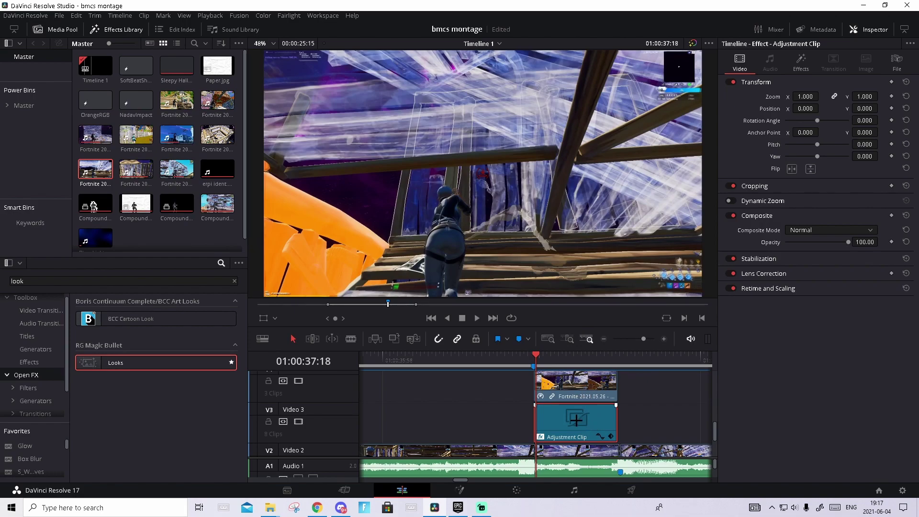
- Edit the adjustment clip's Looks effect and apply the custom look "blue light rays look ERPI" from the ERPI group
left_click(800, 60)
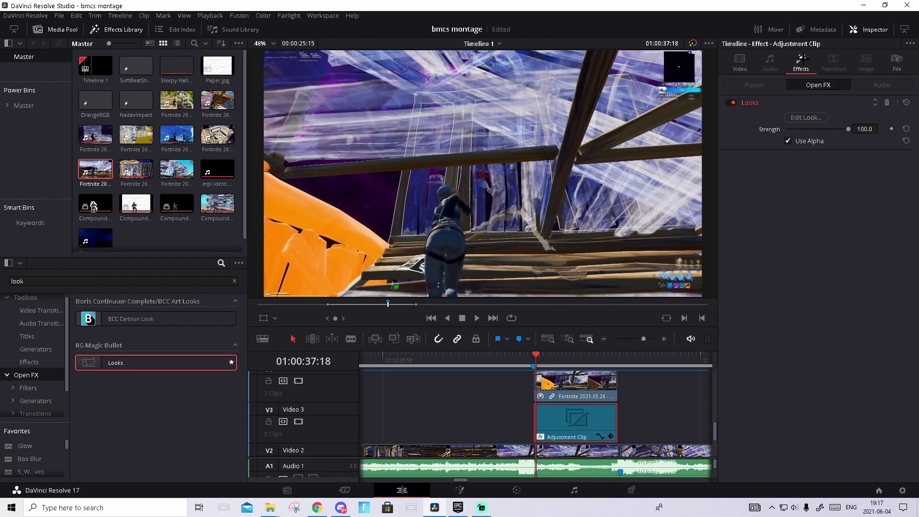
left_click(806, 118)
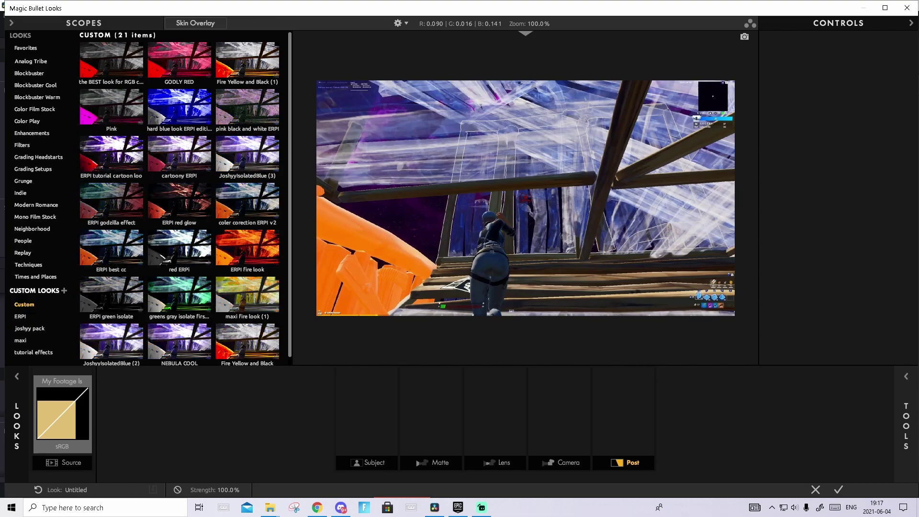
left_click(30, 317)
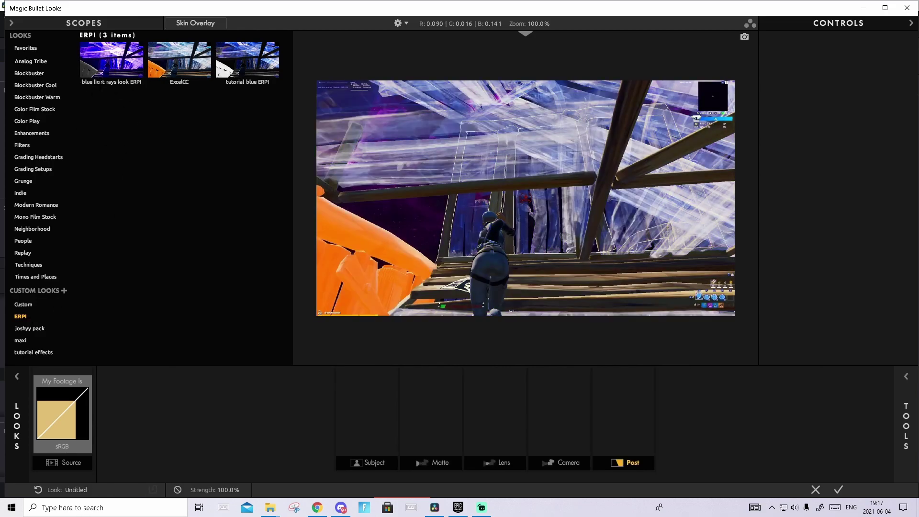
left_click(112, 76)
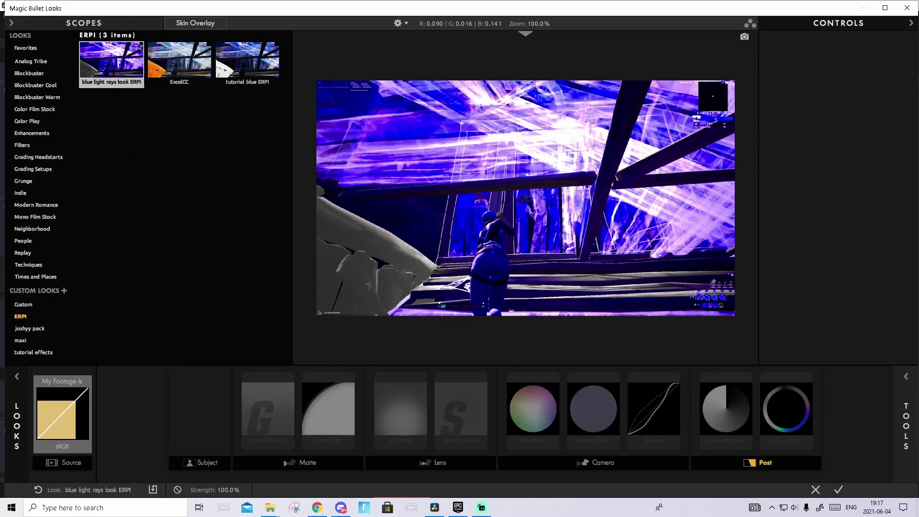
left_click(838, 488)
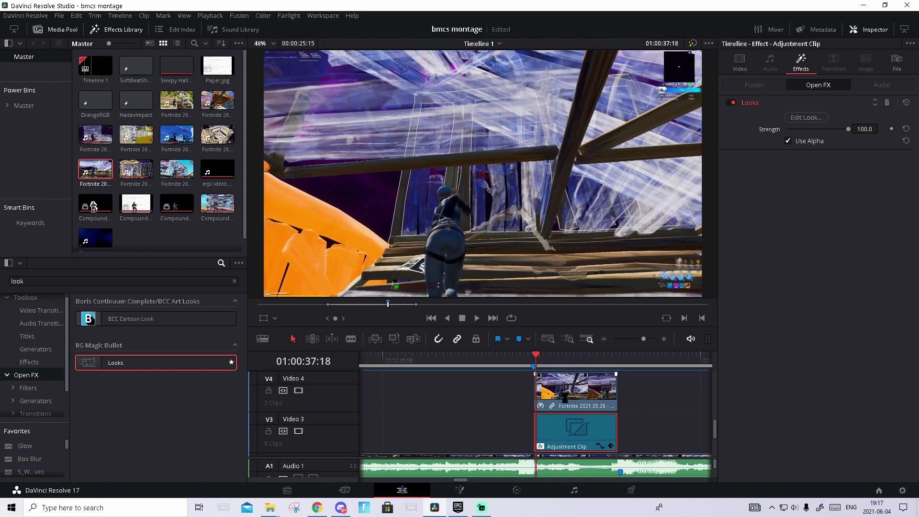
- Open the duplicated Video 4 clip in Fusion with the playhead at 01:00:37:40
scroll(569, 397, "up", 1)
left_click(569, 397)
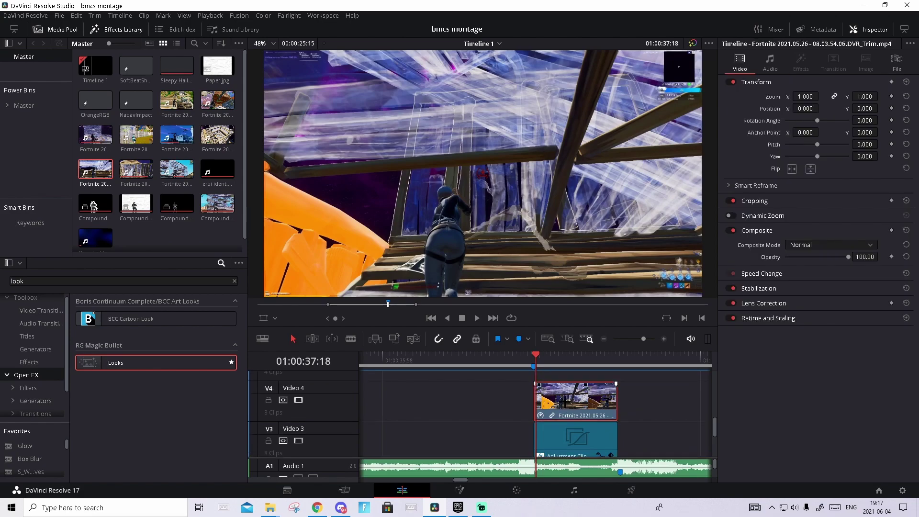
left_click(554, 355)
left_click_drag(555, 357, 578, 371)
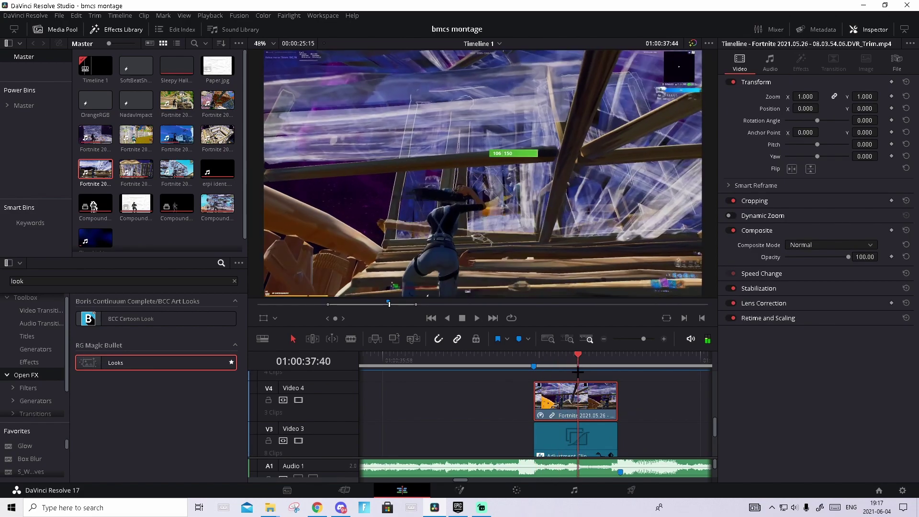
left_click(460, 490)
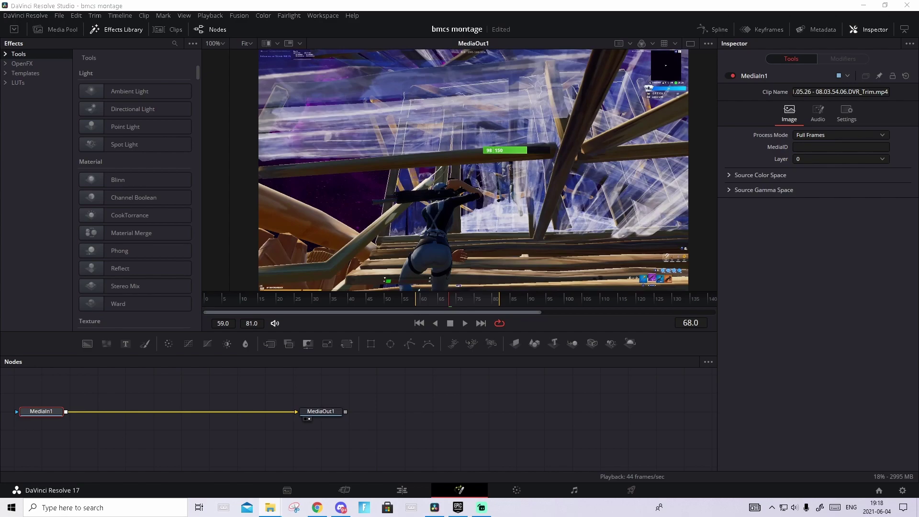
- Add the EdgeDetect, GaussianBlur and LightRays nodes and connect them in series between MediaIn1 and MediaOut1
left_click_drag(373, 368, 144, 415)
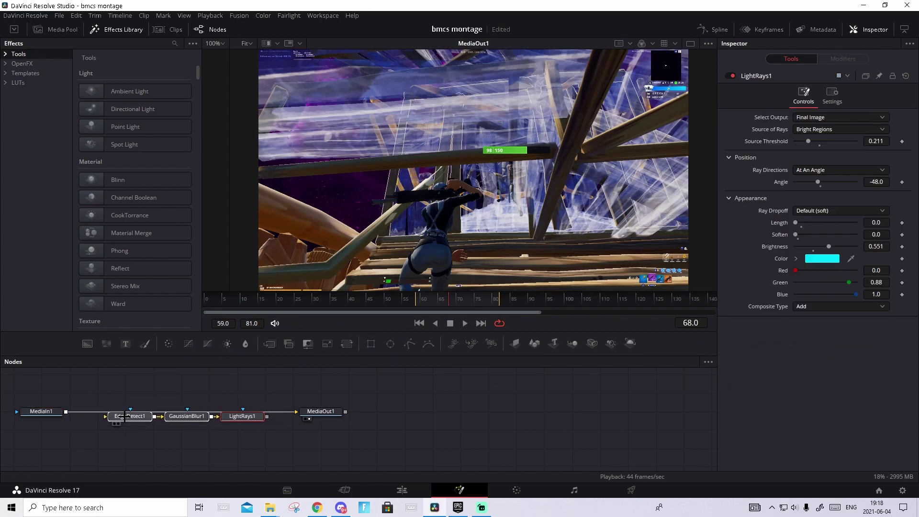
left_click(124, 416)
left_click_drag(289, 412, 130, 415)
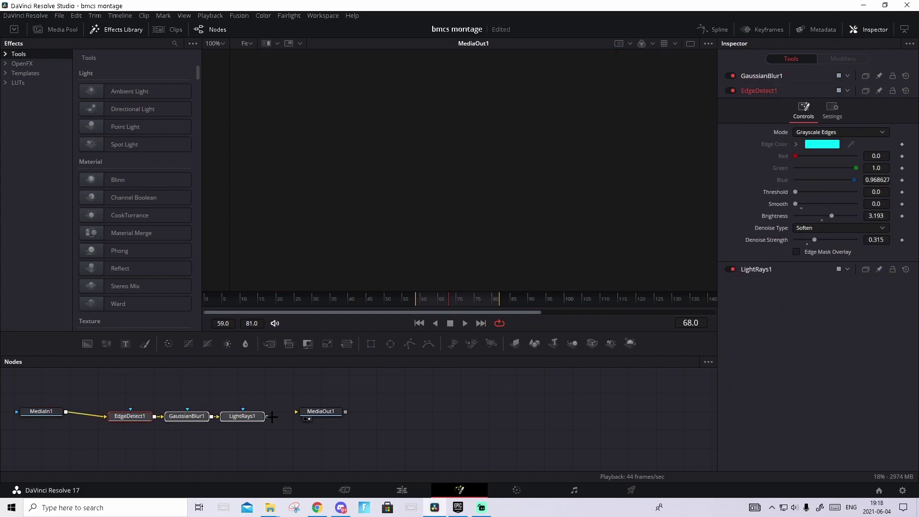
left_click_drag(271, 416, 297, 411)
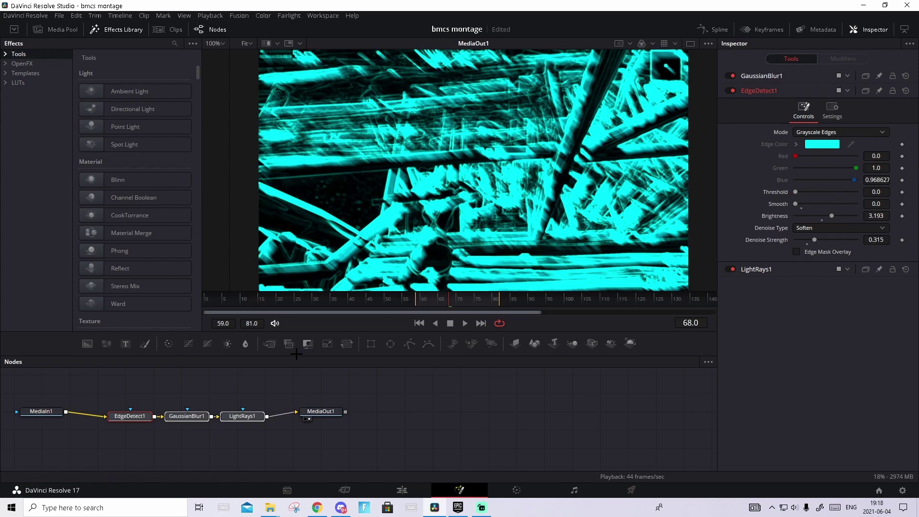
- Change the LightRays1 node's color from cyan to a deeper blue with red 0, green about 0.70 and blue 1.0
left_click(293, 435)
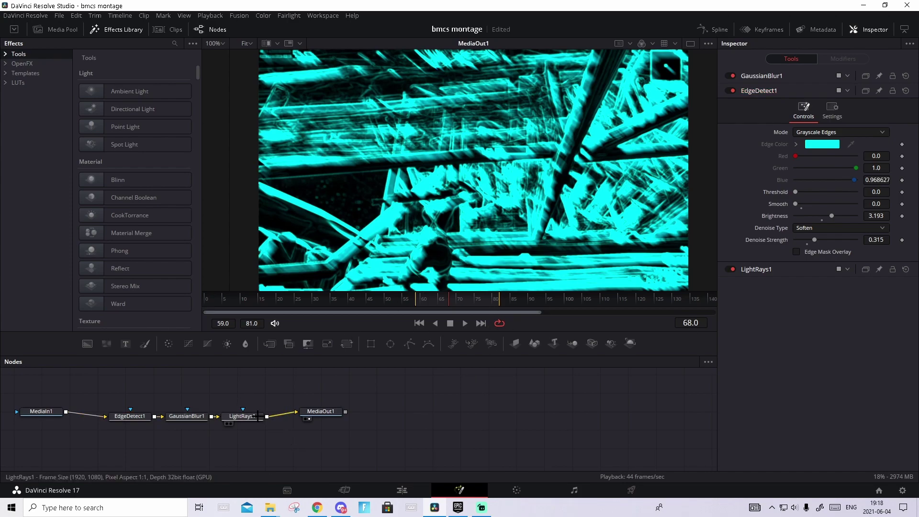
left_click(258, 416)
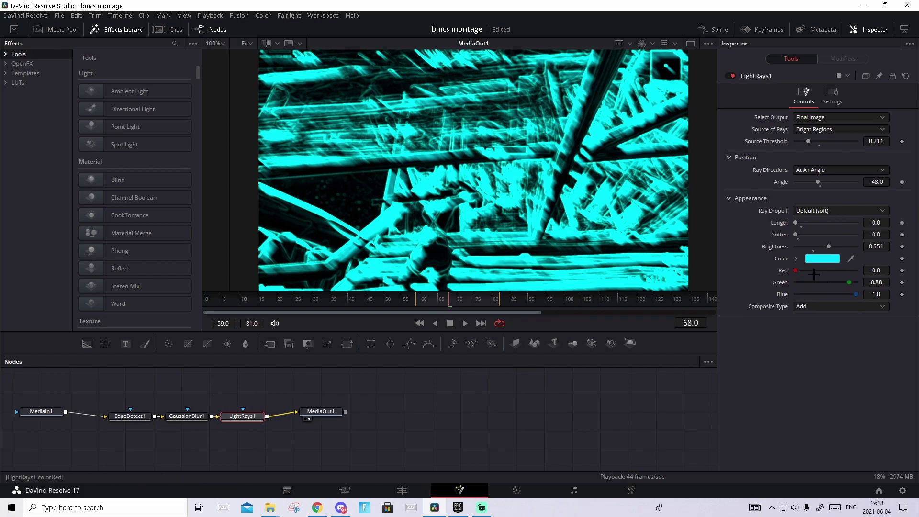
left_click(814, 258)
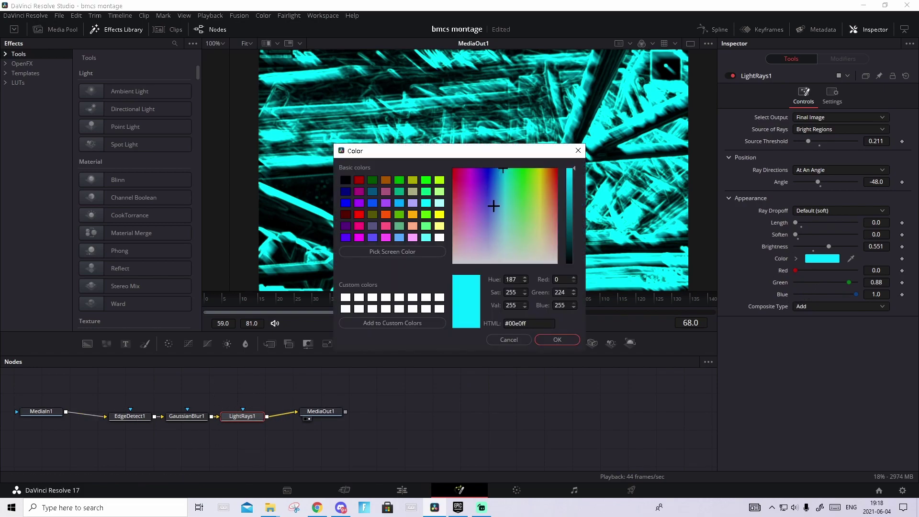
left_click_drag(493, 206, 500, 169)
left_click(557, 339)
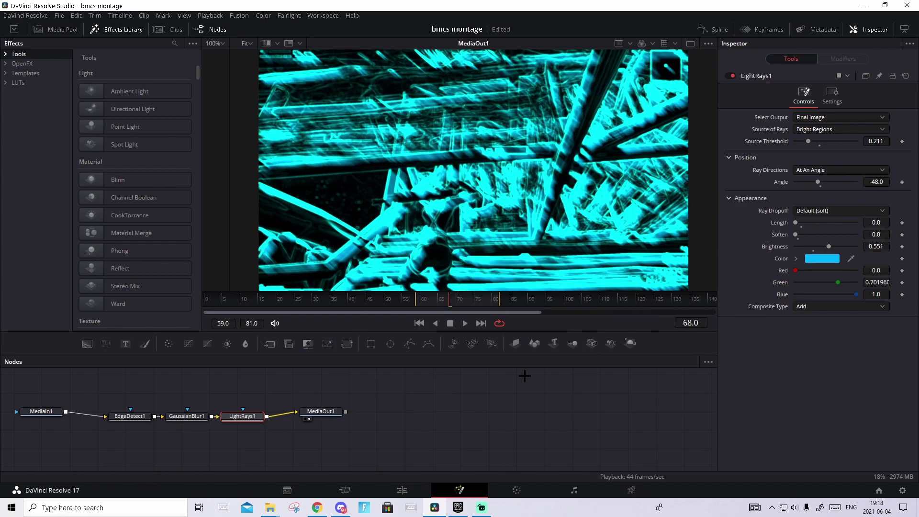
- On the Color page, add a circle window to node 01, add an alpha output and connect the node's alpha to it
left_click(424, 488)
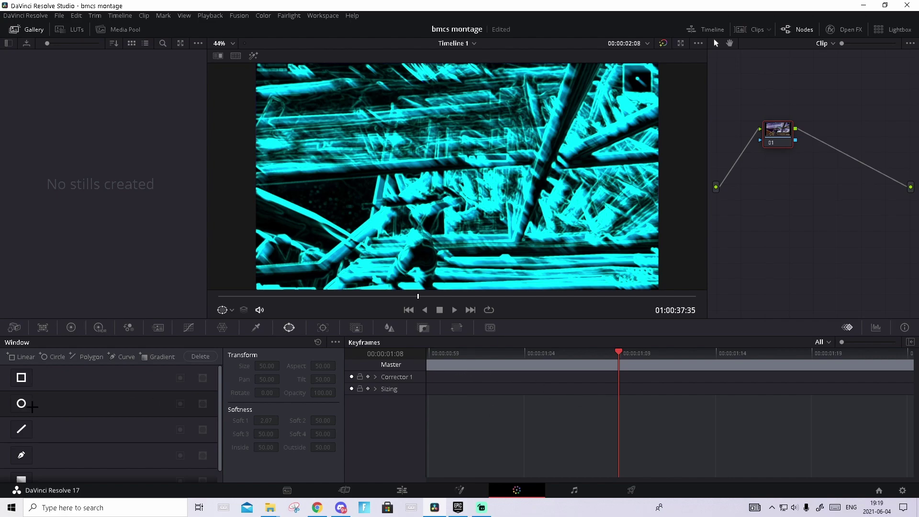
left_click(21, 404)
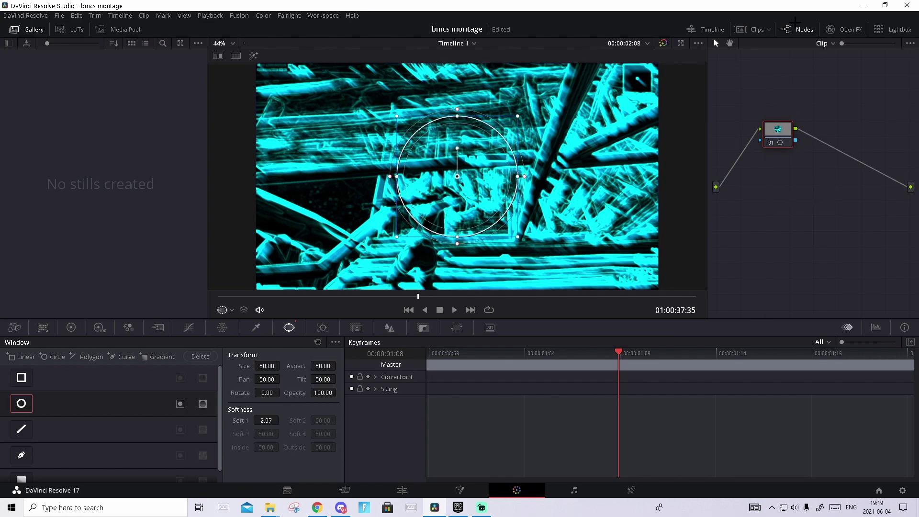
right_click(891, 220)
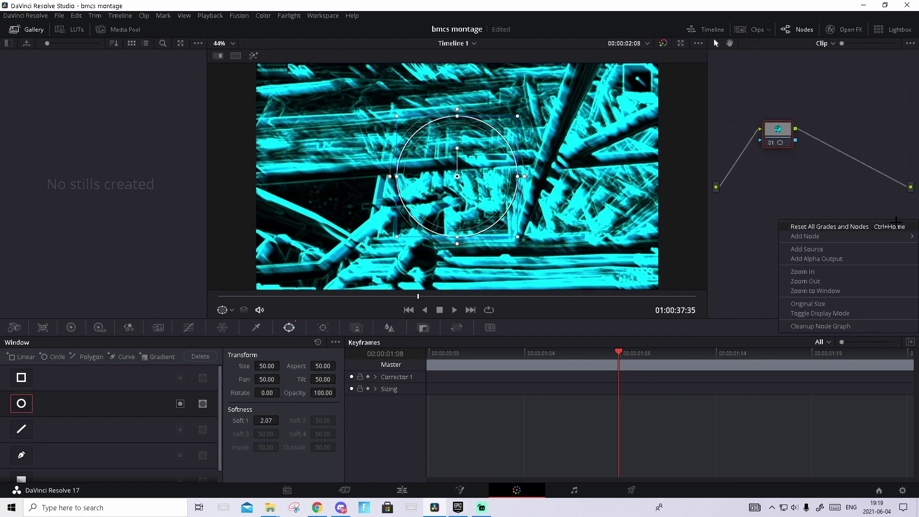
left_click(869, 259)
left_click_drag(912, 198, 795, 140)
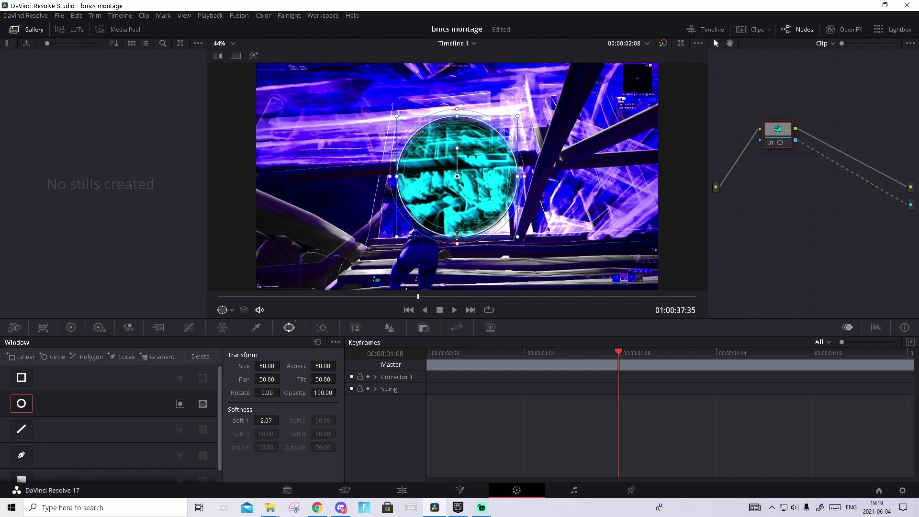
- Reshape the circle window into a narrow, slightly tilted ellipse over the character, about size 32.5, aspect 18.8 and rotation 4.6
left_click_drag(457, 236, 457, 273)
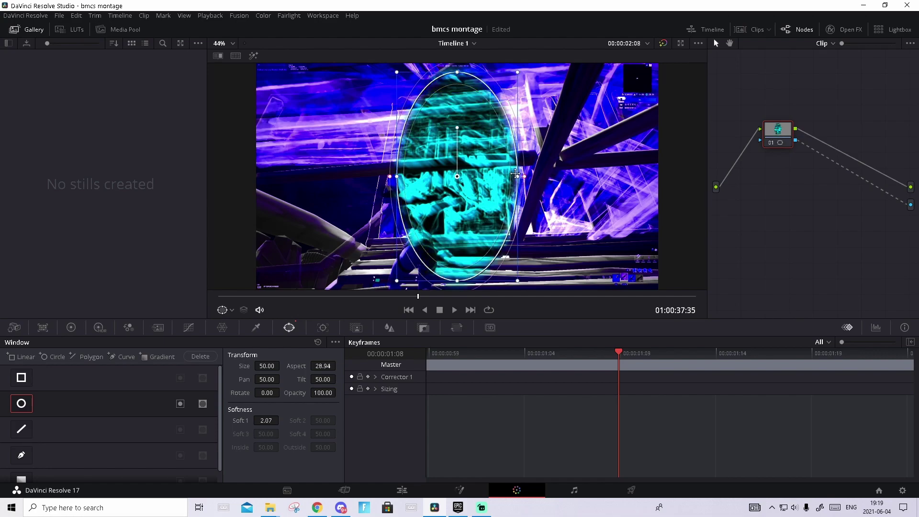
left_click_drag(517, 175, 422, 215)
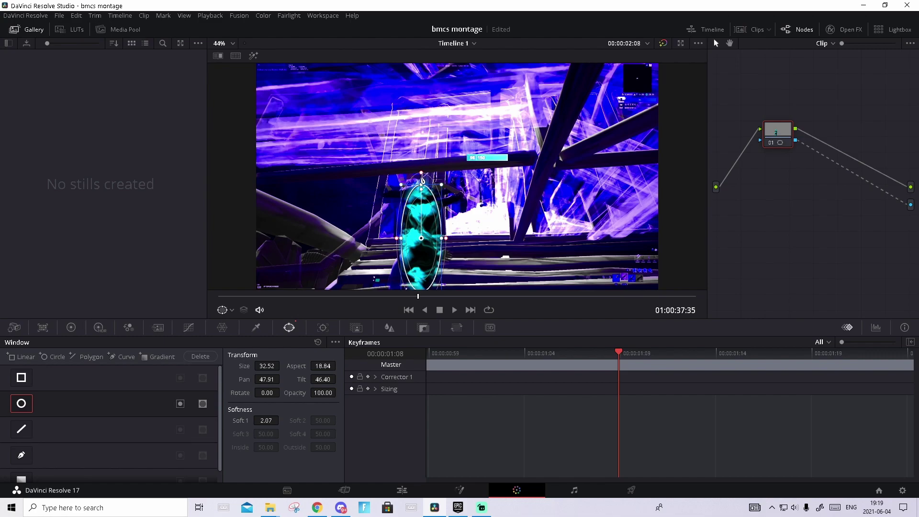
left_click_drag(421, 183, 519, 267)
- Keyframe Corrector 1 from 01:00:37:17 to 01:00:37:59, repositioning and tilting the window along the way to follow the character
mouse_move(618, 352)
left_mouse_down()
mouse_move(428, 359)
mouse_move(848, 392)
mouse_move(469, 373)
mouse_move(414, 358)
left_mouse_up()
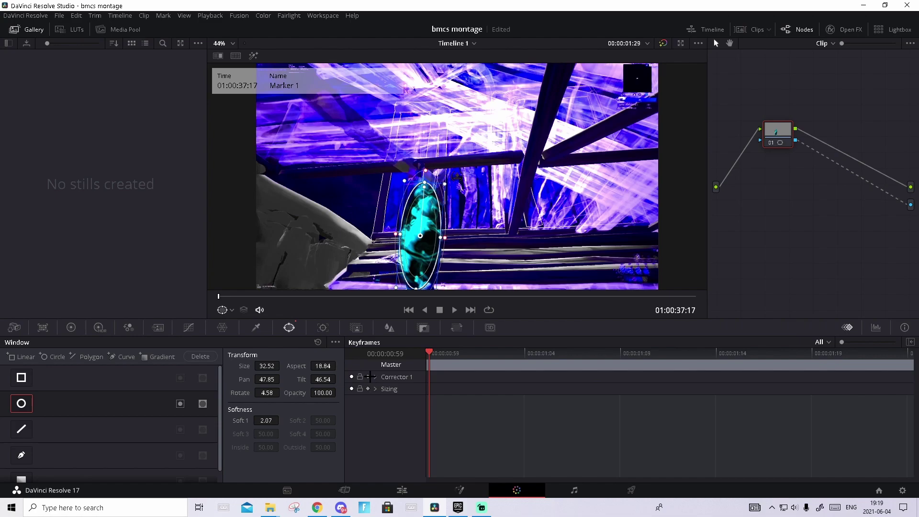
left_click(368, 376)
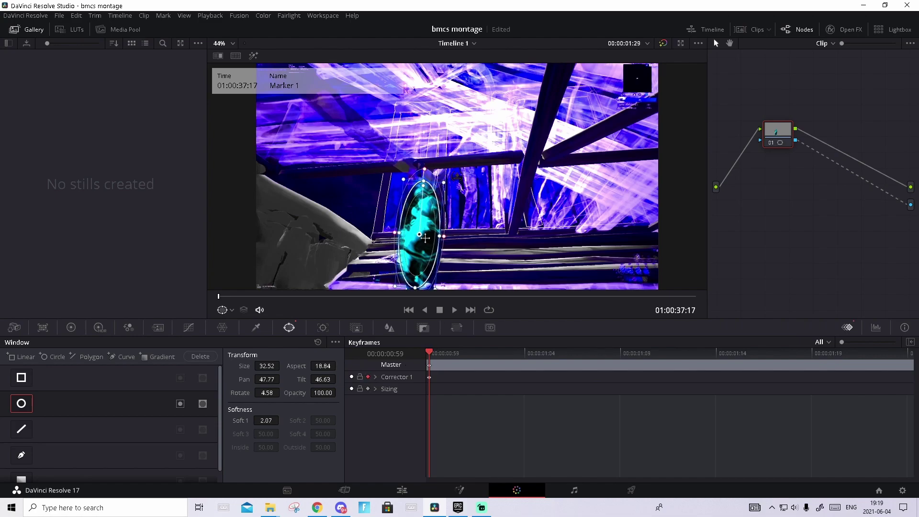
left_click_drag(425, 238, 427, 238)
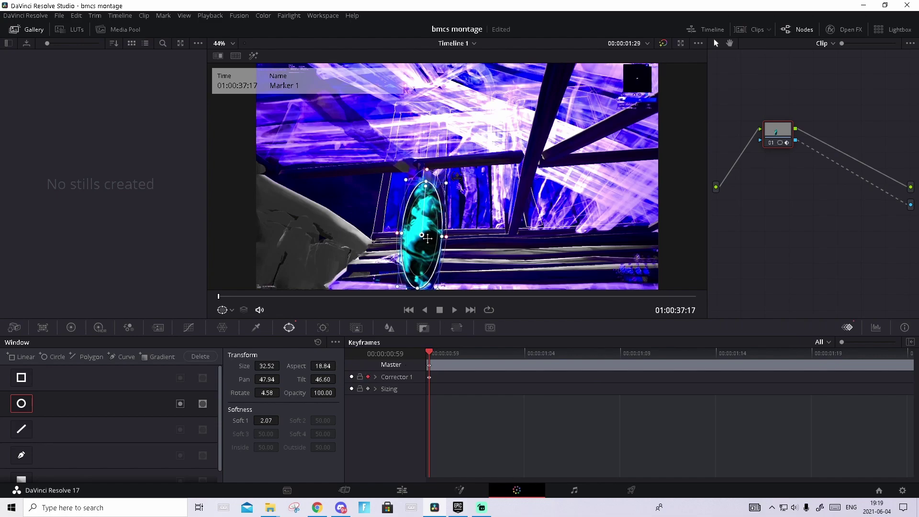
key("Right")
key("Right")
key("Right")
key("Right")
left_click_drag(421, 235, 420, 235)
key("Right")
key("Right")
key("Right")
key("Right")
key("Right")
key("Right")
key("Right")
key("Right")
key("Right")
left_click_drag(425, 187, 425, 208)
key("Right")
key("Right")
key("Right")
key("Right")
key("Right")
key("Right")
key("Right")
key("Right")
key("Right")
key("Right")
key("Right")
left_click_drag(424, 208, 429, 206)
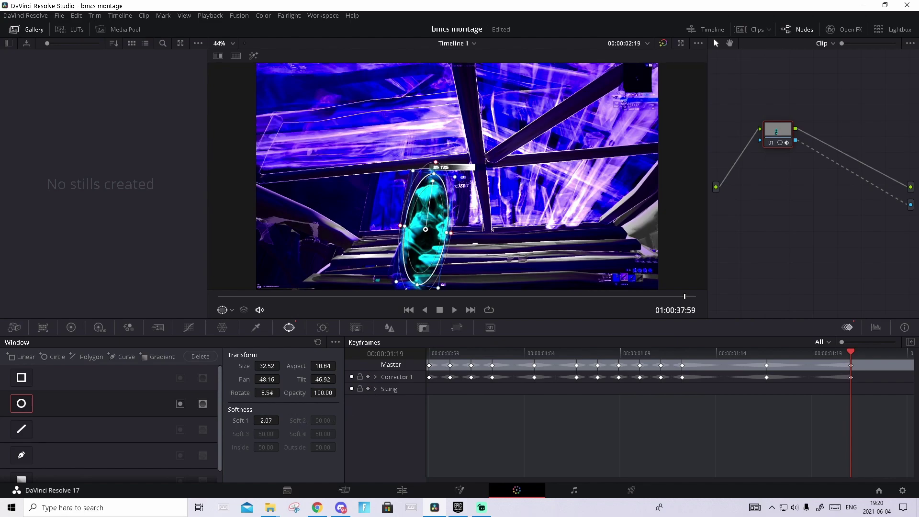
- Increase the window's Soft 1 edge softness, then return to the Edit page and play back the effect
left_click_drag(267, 421, 281, 420)
left_click(422, 486)
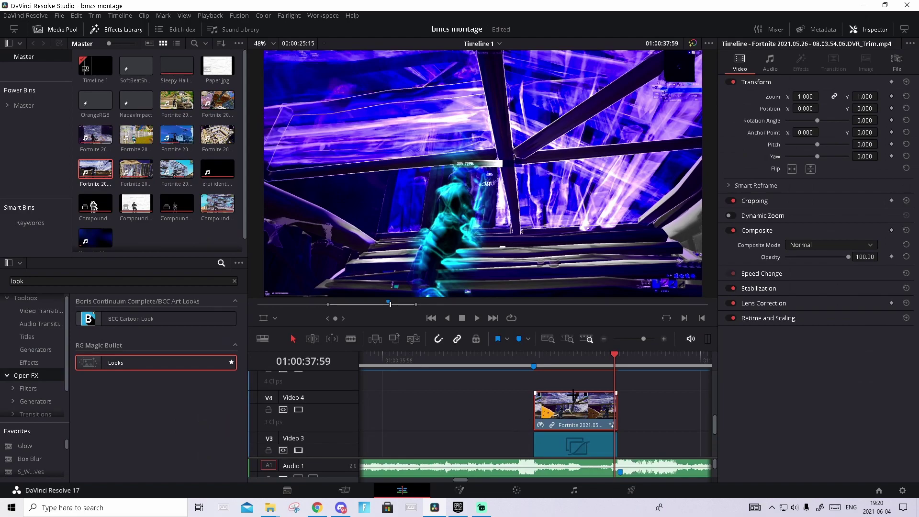
left_click_drag(552, 358, 536, 357)
key("space")
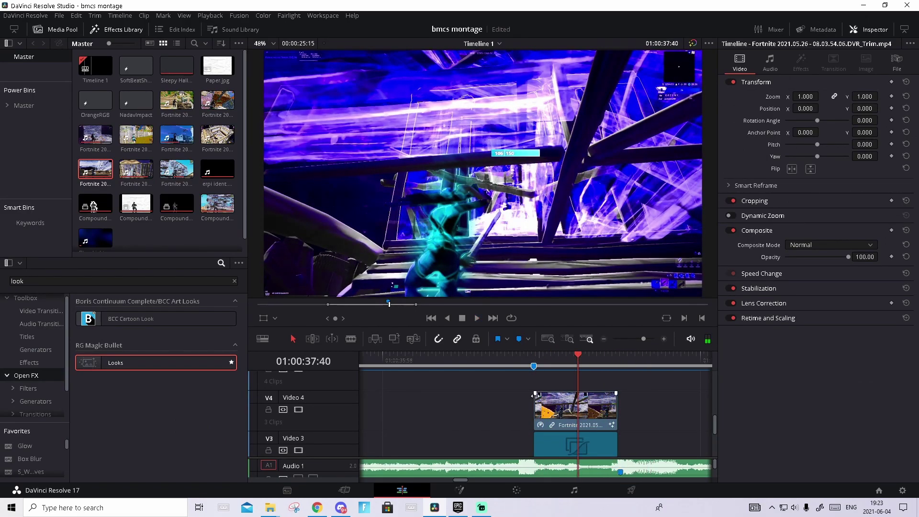
- Add short fade-ins to the Video 4 clip and the adjustment clip up to about 01:00:37:24, and play them from the start
left_click(541, 410)
left_click_drag(558, 362, 547, 356)
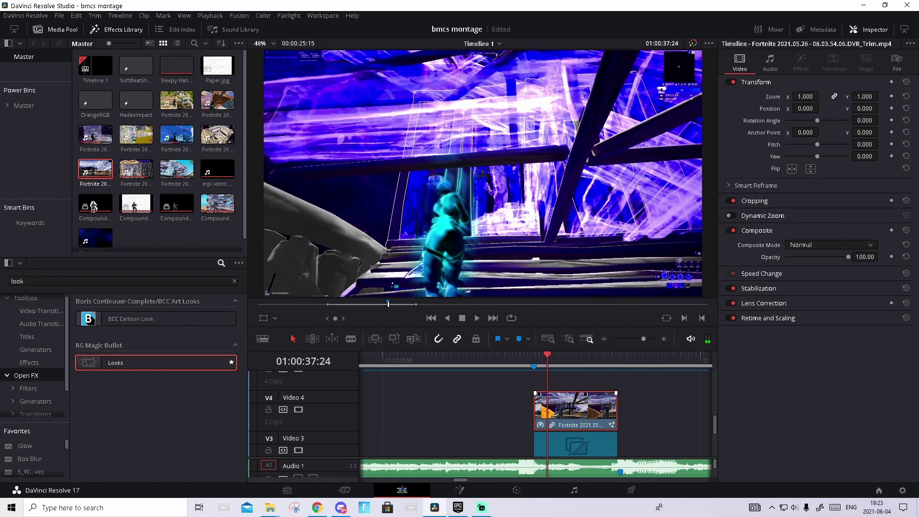
scroll(552, 397, "down", 1)
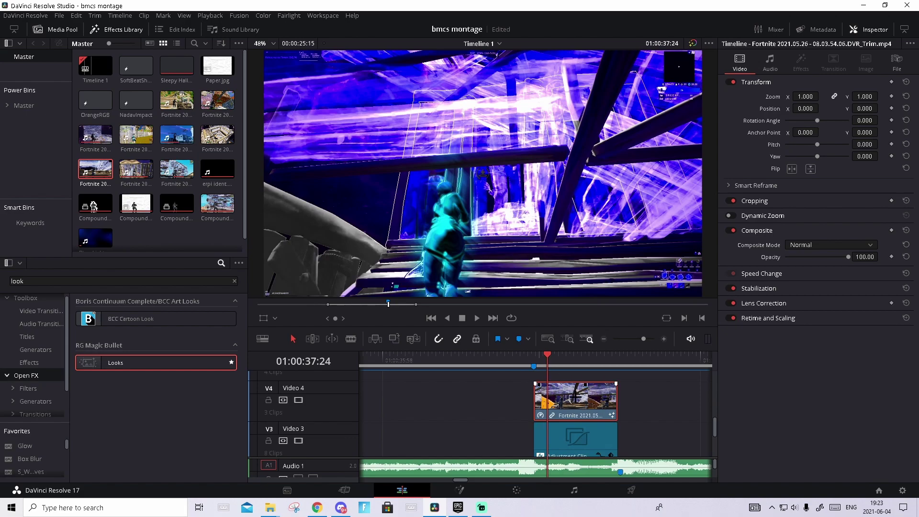
left_click_drag(534, 385, 538, 384)
left_click_drag(551, 381, 549, 381)
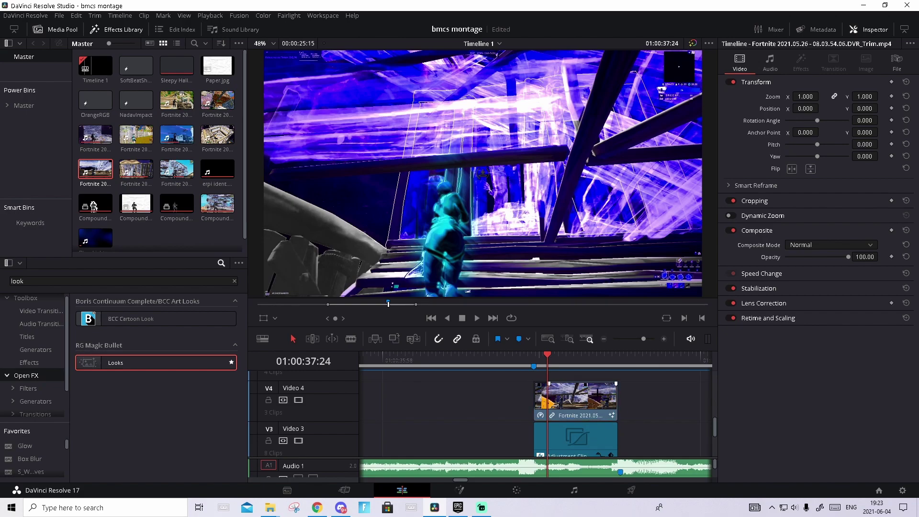
scroll(570, 443, "down", 1)
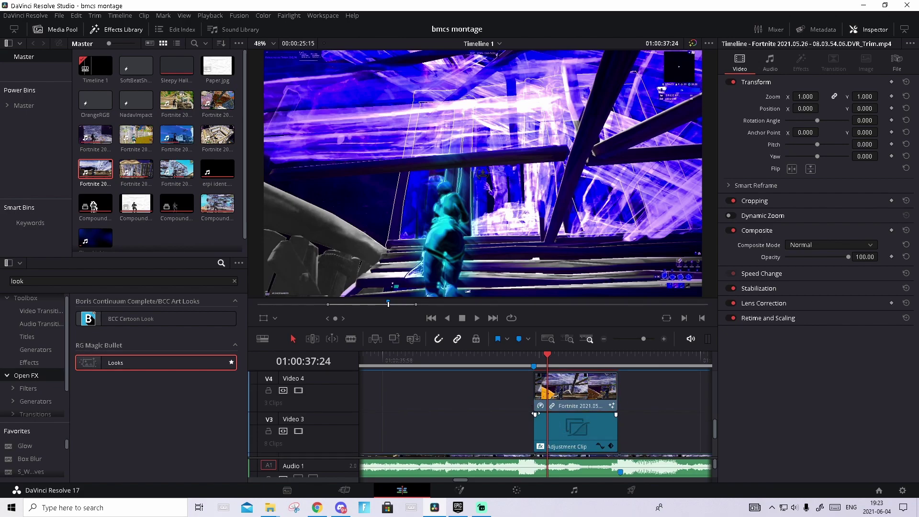
mouse_move(533, 413)
left_mouse_down()
mouse_move(545, 415)
mouse_move(535, 414)
left_mouse_up()
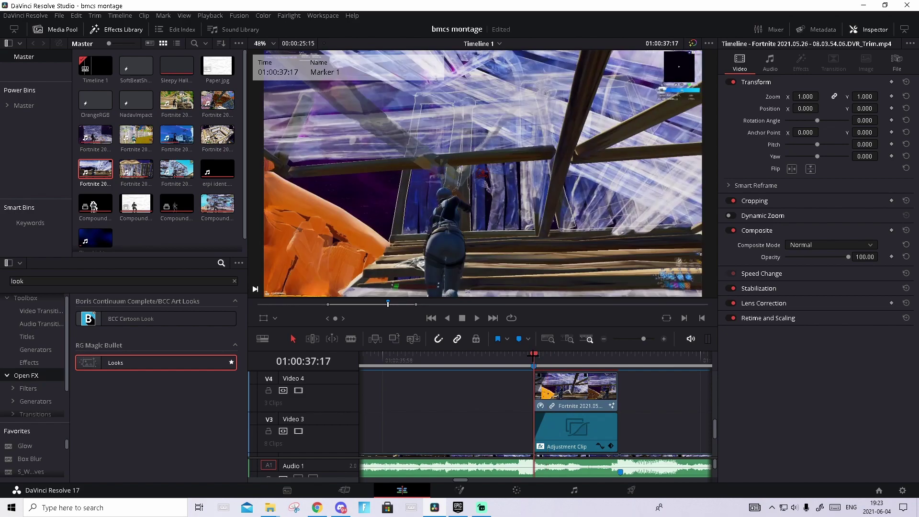
left_click(534, 356)
key("space")
key("space")
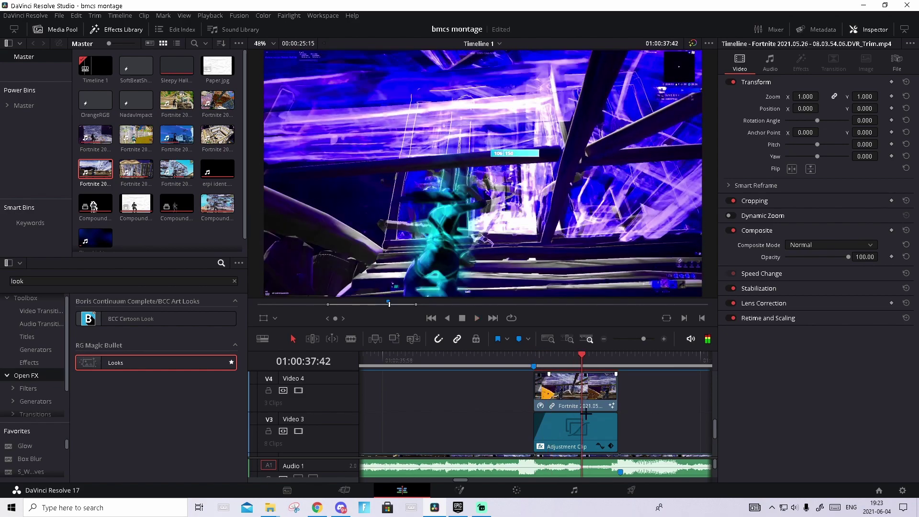
- Extend the ends of the Video 4 clip and the adjustment clip to Marker 4 at 01:00:38:02 and save the project
right_click(601, 429)
left_click(625, 413)
scroll(634, 414, "down", 2)
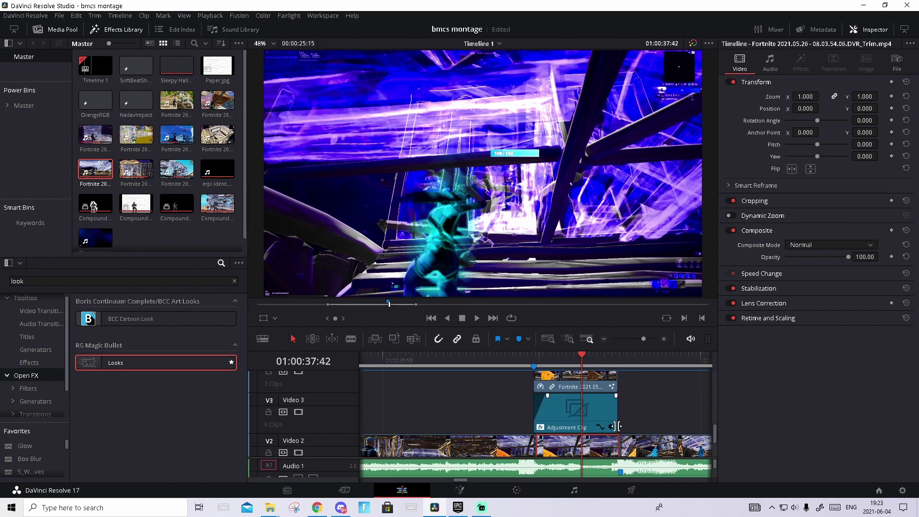
left_click(620, 361)
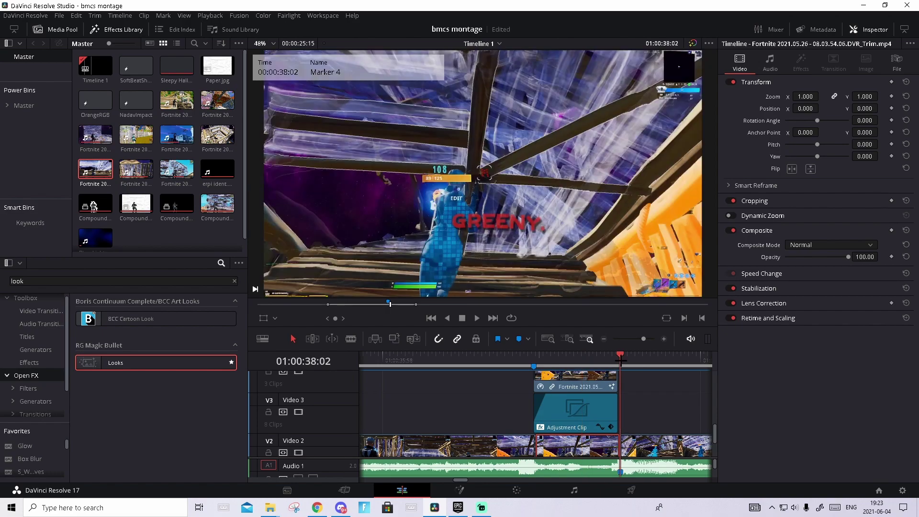
left_click(626, 443)
key("ctrl+s")
- Split the Video 2 clip into short slices every few frames from 01:00:38:02 back to 01:00:37:32
left_click(615, 437)
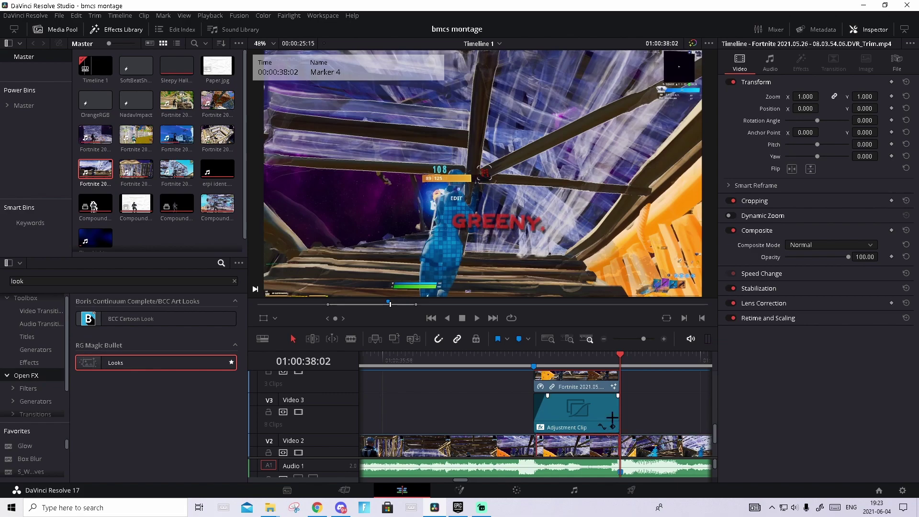
key("Left")
key("Left")
key("Left")
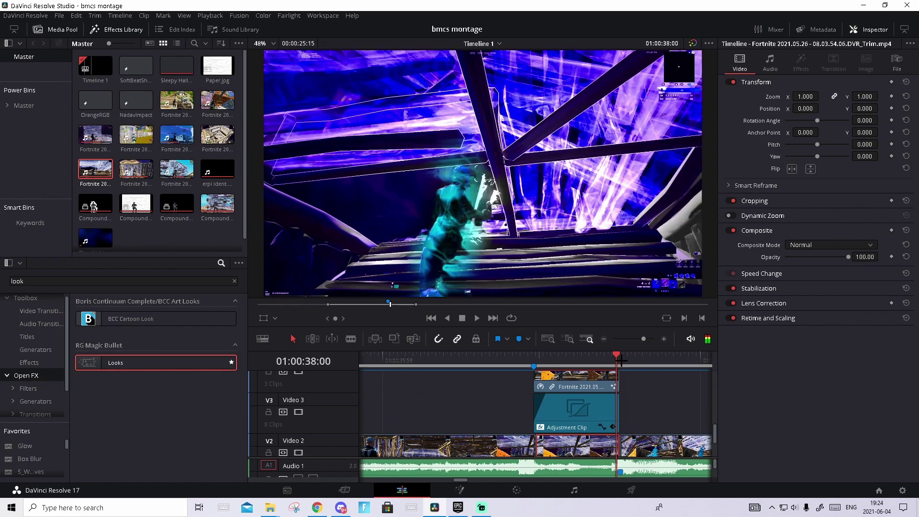
key("Left")
key("Left")
key("Left")
key("Left")
key("Left")
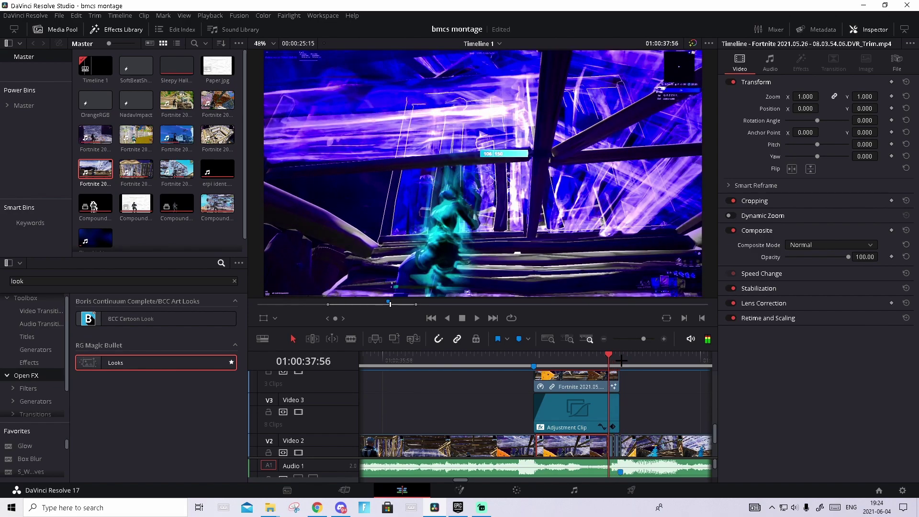
key("Left")
key("Left")
key("Left")
key("Left")
key("Left")
key("Left")
key("Left")
key("Left")
key("Left")
key("Left")
key("Left")
key("Left")
key("Left")
key("Left")
key("Left")
key("Left")
key("Left")
key("Left")
key("Left")
key("Left")
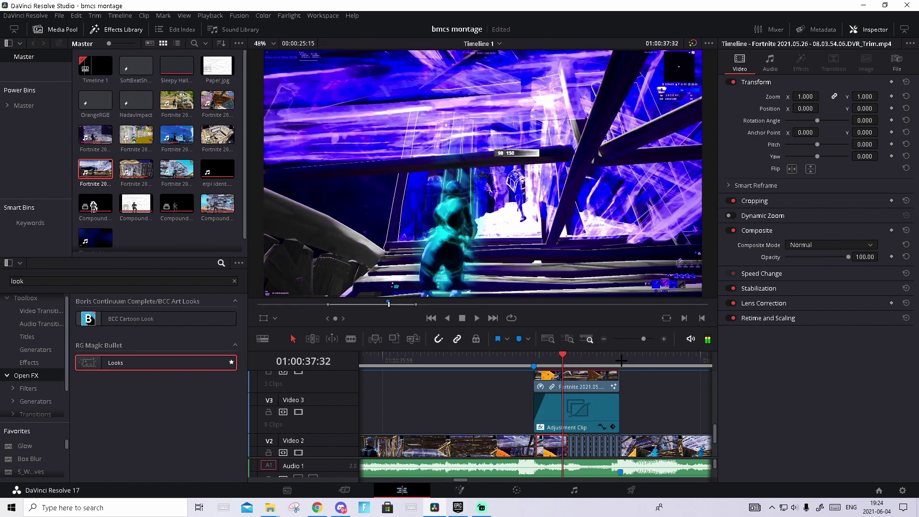
- Try lowering the opacity of individual Video 2 slices to about 50, play the result and undo the changes
left_click(658, 405)
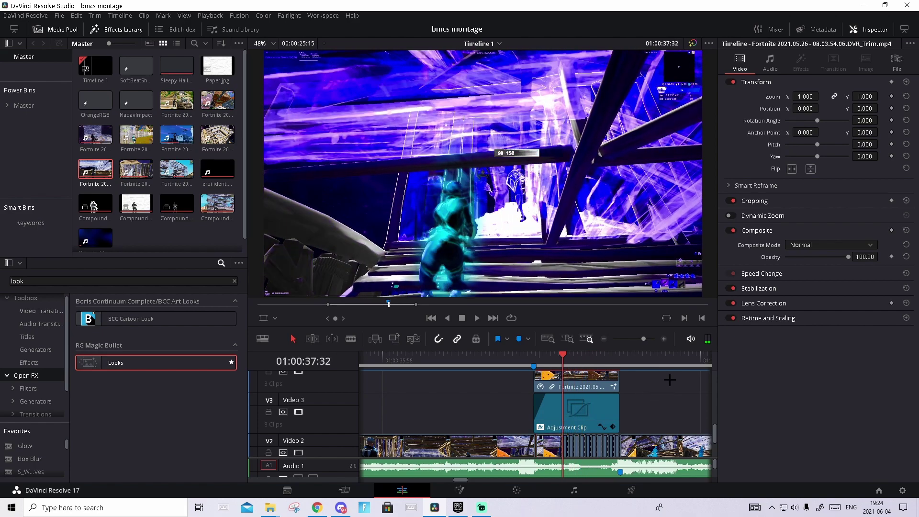
left_click(664, 340)
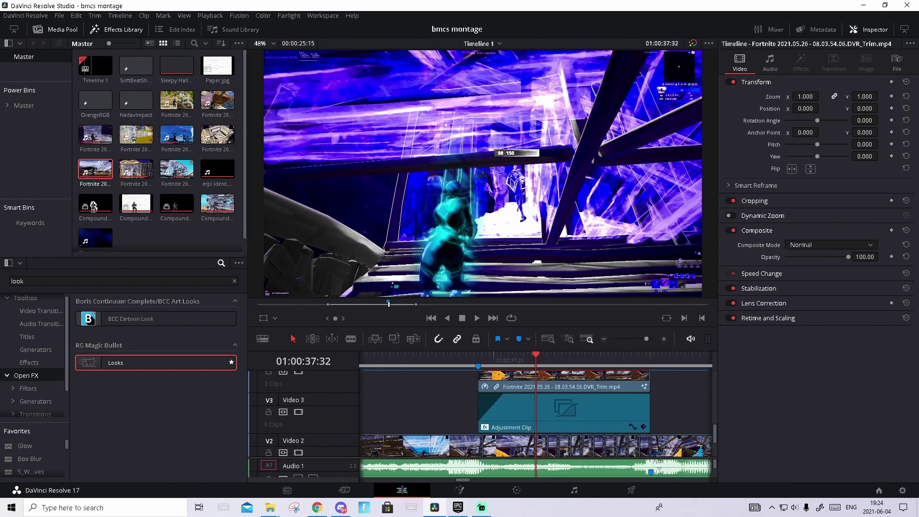
left_click(632, 448)
left_click_drag(861, 255, 842, 255)
left_click(623, 444)
left_click(611, 449)
key("ctrl+z")
left_click_drag(864, 257, 847, 257)
key("ctrl+z")
left_click_drag(864, 257, 850, 256)
key("space")
left_click(543, 359)
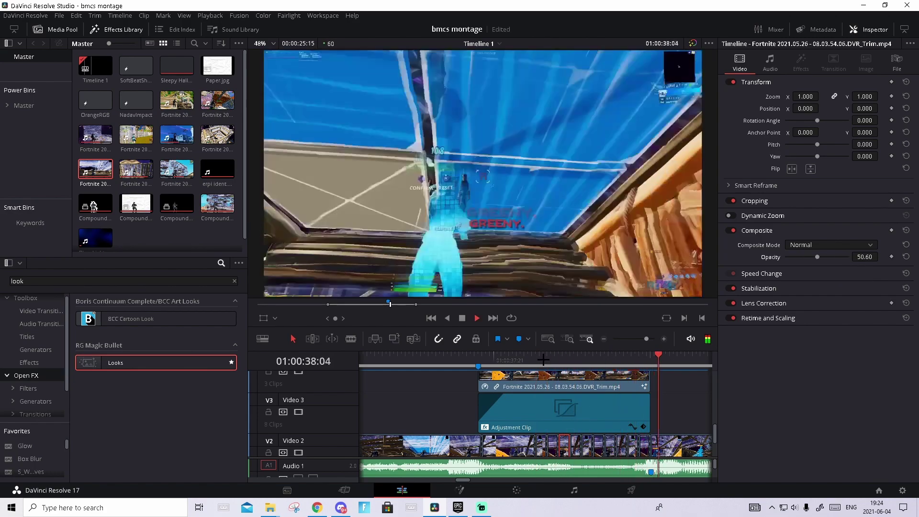
key("ctrl+z")
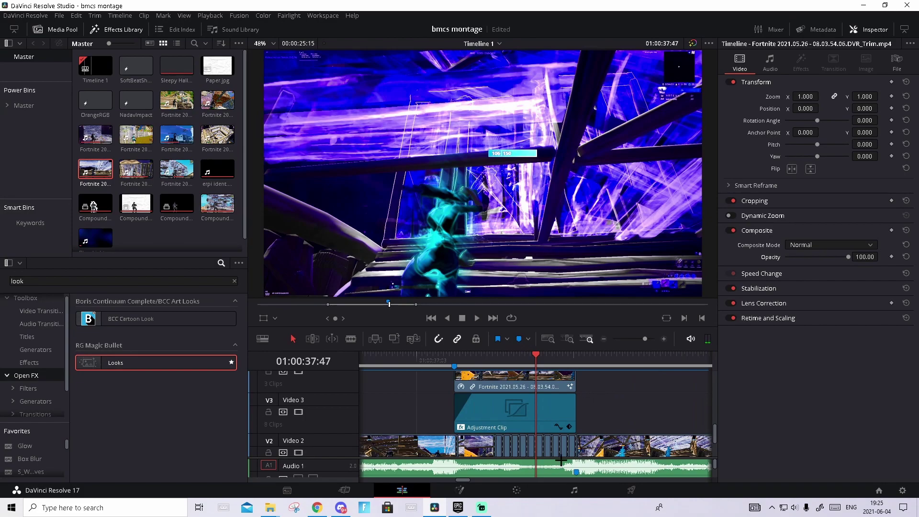
- Split the Audio 1 music clip into short slices every few frames from Marker 4 at 01:00:38:02 back to 01:00:37:32
scroll(610, 426, "down", 1)
left_click(568, 356)
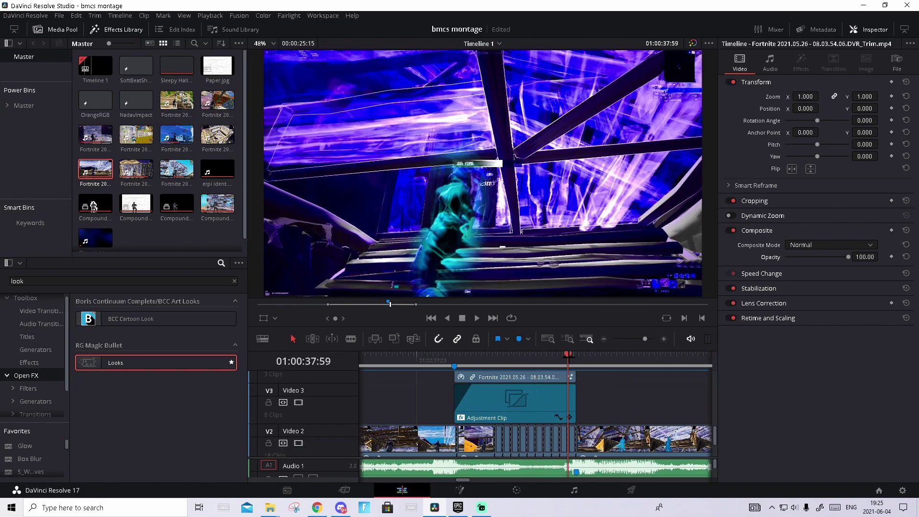
left_click(596, 461)
left_click(572, 354)
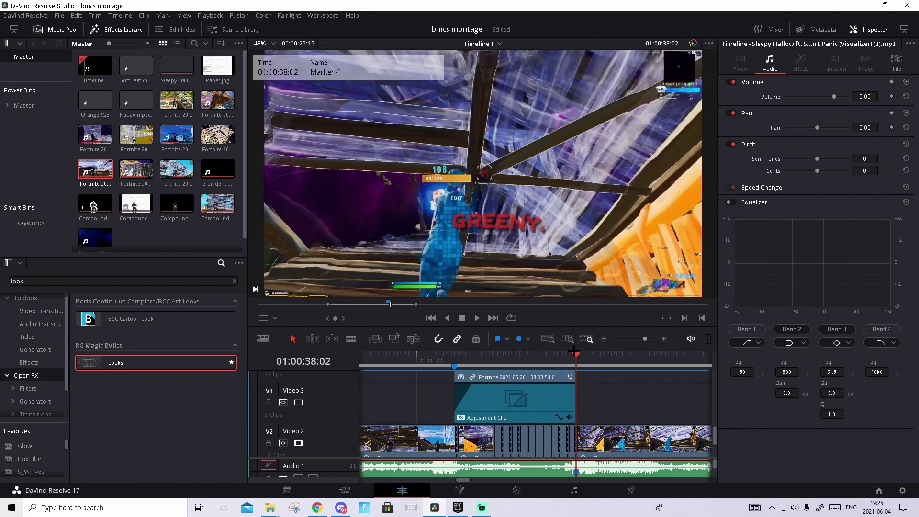
key("Left")
key("Left")
key("Left")
key("Left")
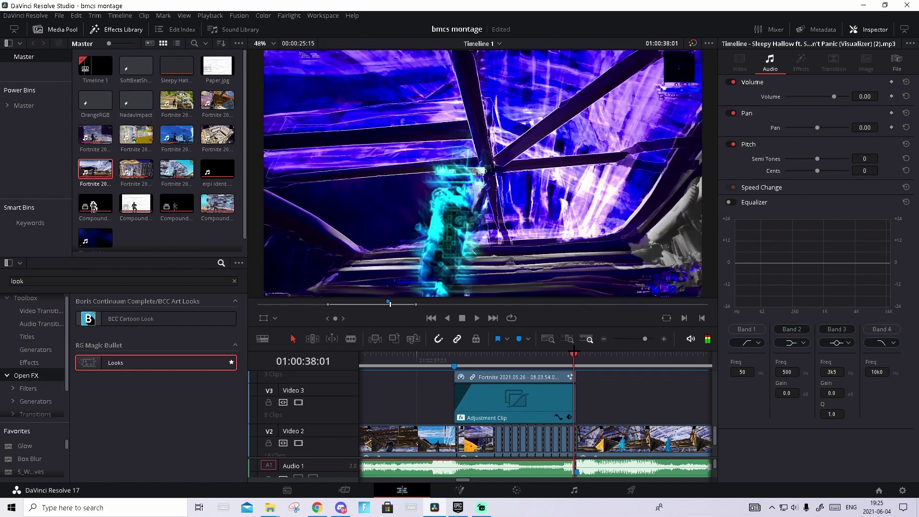
key("Left")
key("Left")
key("Left")
key("Left")
key("Left")
key("Left")
key("Left")
key("Left")
key("Left")
key("Left")
key("Left")
key("Left")
key("Left")
key("Left")
key("Left")
key("Left")
key("Left")
key("Left")
key("Left")
key("Left")
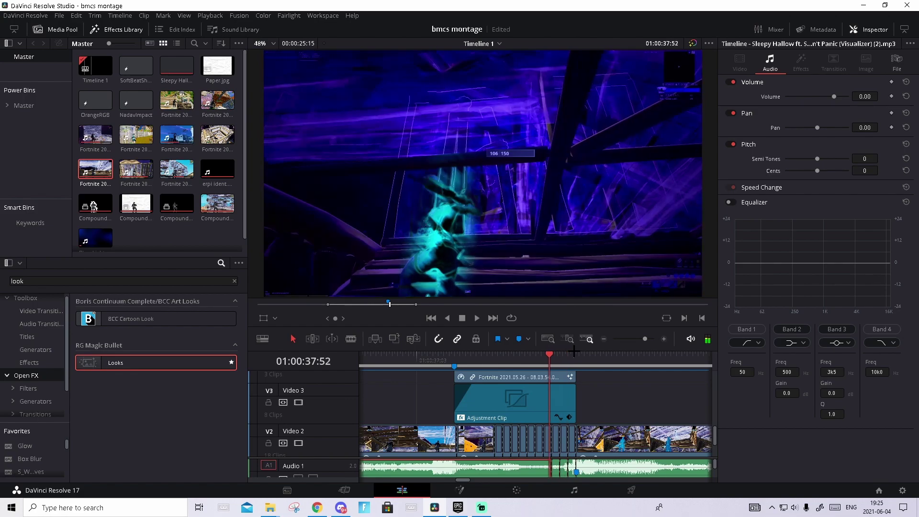
key("Left")
left_click(665, 381)
- Lower the volume of the Audio 1 slice at 01:00:37:40 to -11.36
key("ctrl+=")
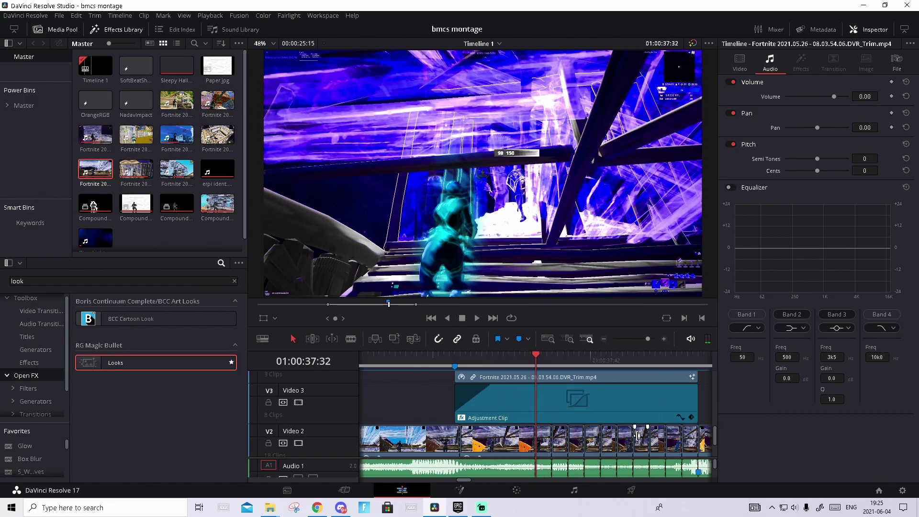
key("Right")
key("Right")
key("Right")
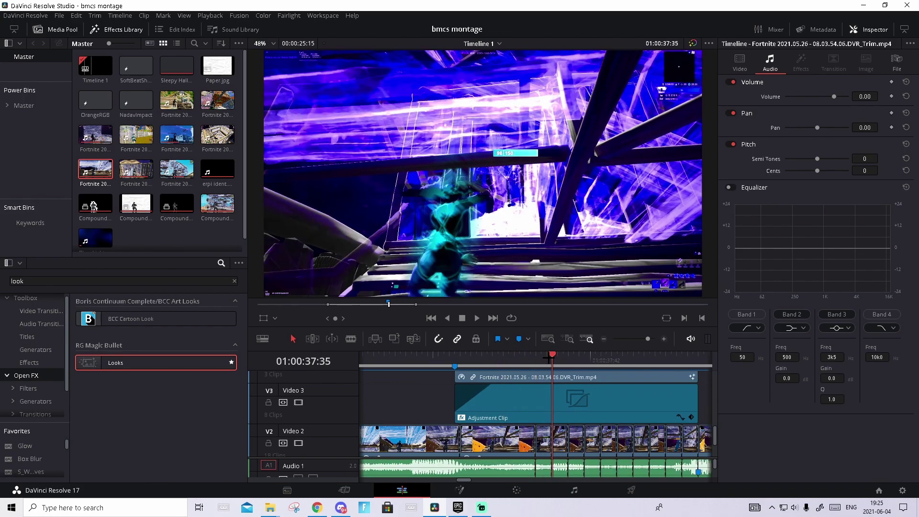
key("Right")
key("Right")
key("Right")
key("Right")
key("Right")
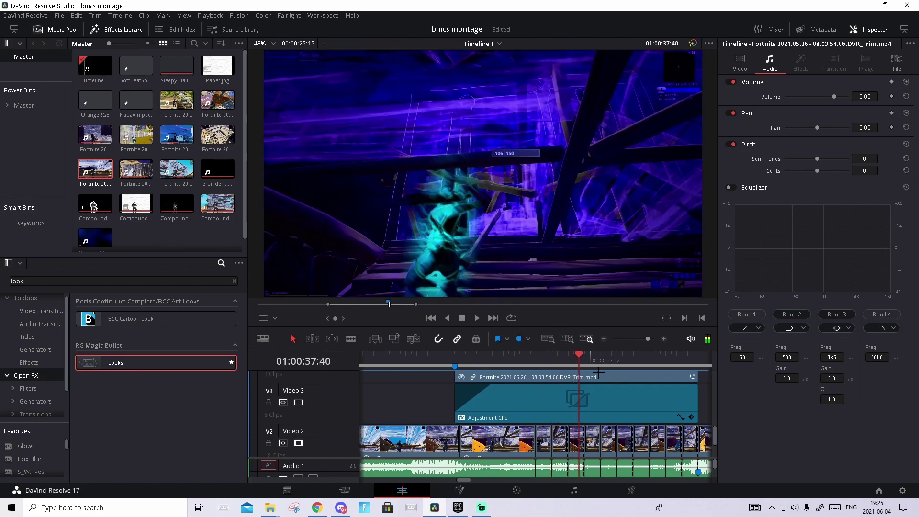
left_click(576, 464)
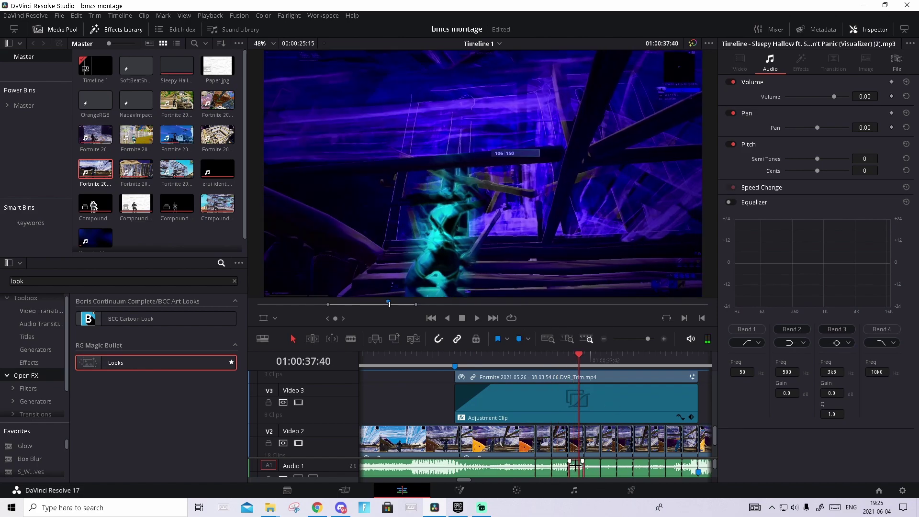
left_click_drag(576, 464, 574, 468)
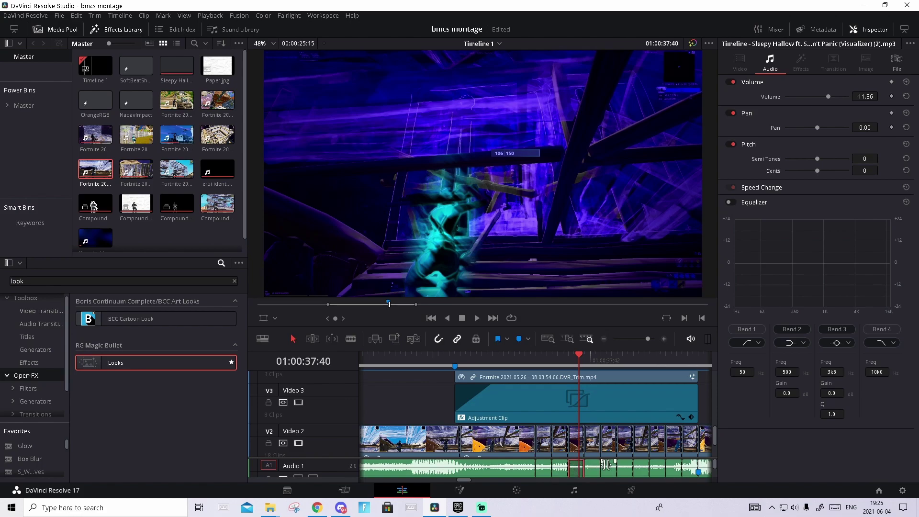
key("Right")
key("Right")
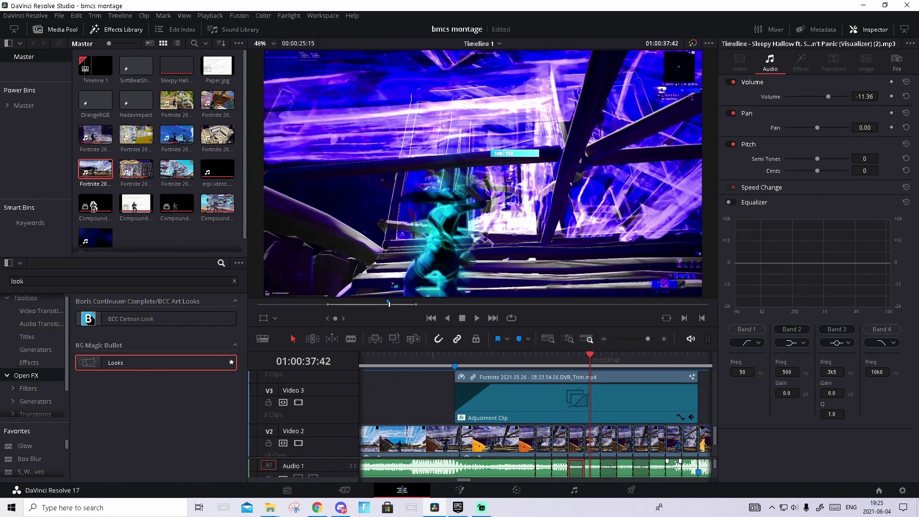
- Play the sliced section from 01:00:37:32 past Marker 4
left_click(536, 355)
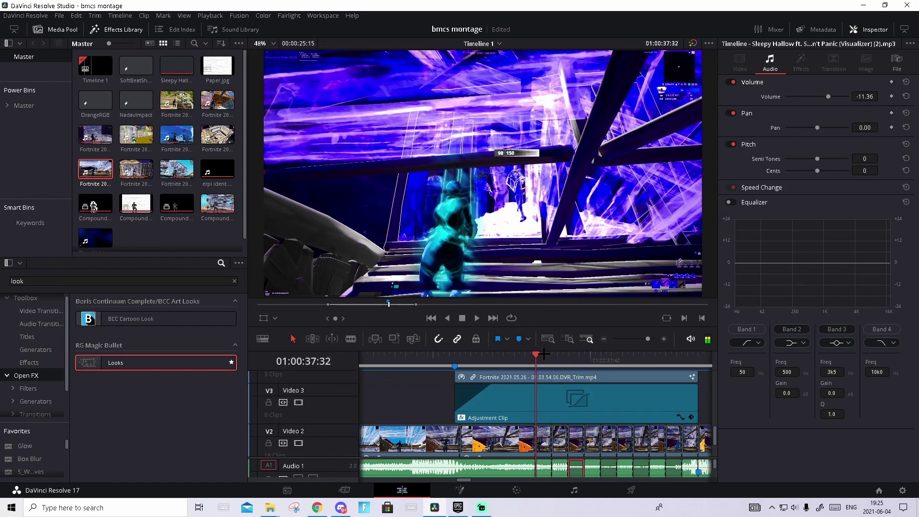
left_click_drag(648, 338, 644, 339)
key("space")
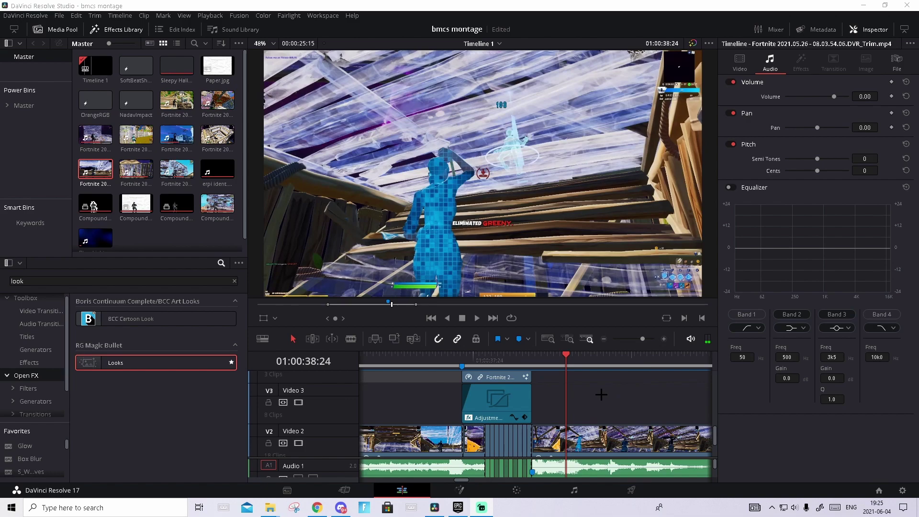
- Add a new adjustment clip on Video 3 starting at Marker 4, directly after the existing adjustment clip
scroll(600, 394, "up", 2)
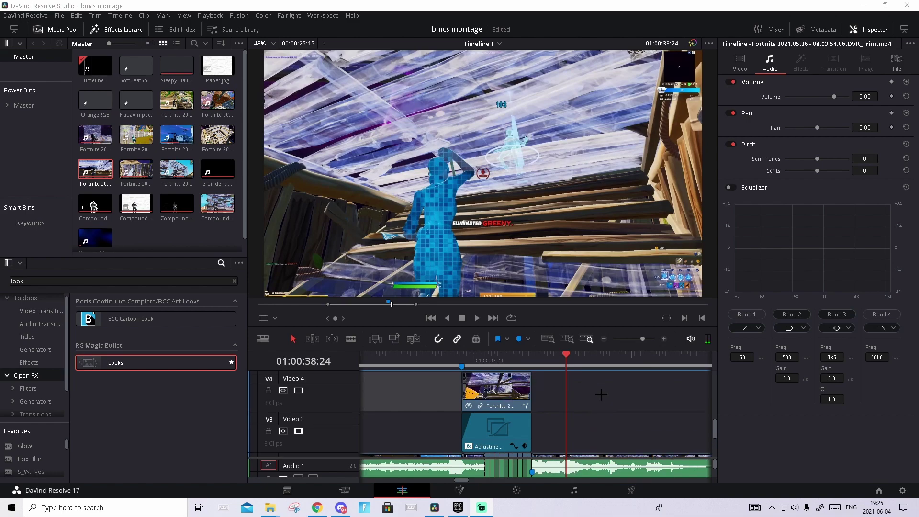
left_click(38, 359)
left_click(233, 281)
left_click_drag(127, 319, 534, 436)
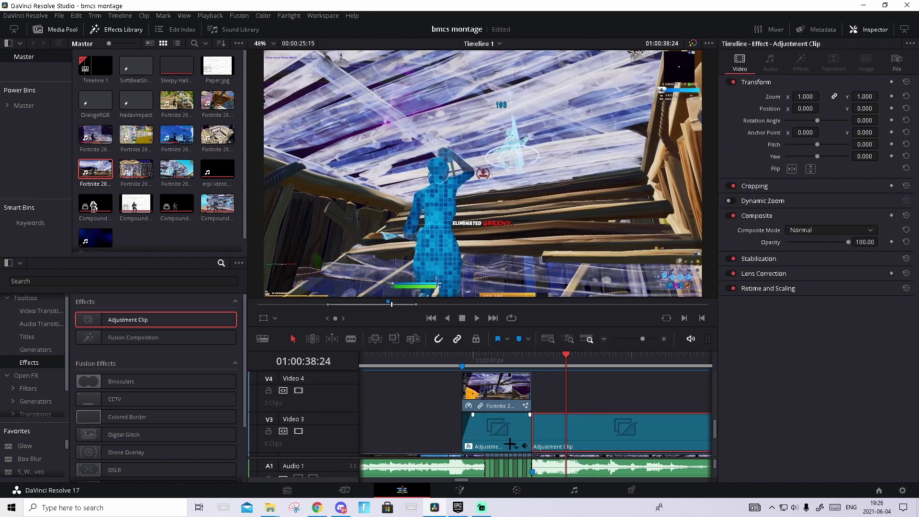
- In the new adjustment clip's Fusion composition, paste the S_Glow, two S_Shake and S_Flicker nodes and connect MediaIn1 to S_Glow1
left_click(475, 489)
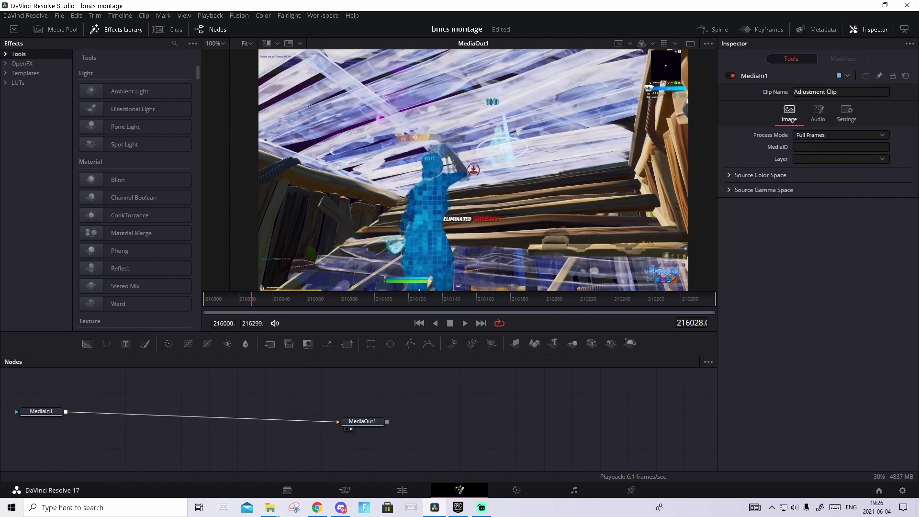
left_click_drag(337, 442, 206, 426)
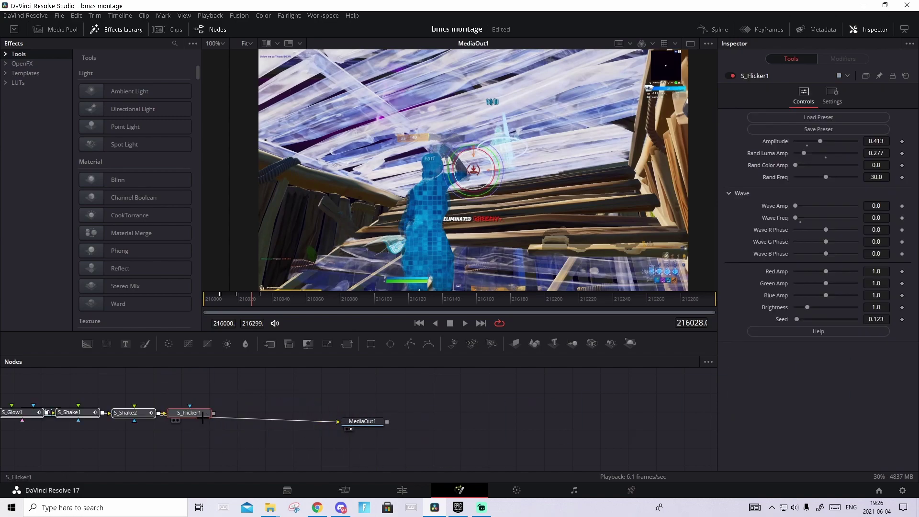
left_click_drag(325, 421, 80, 424)
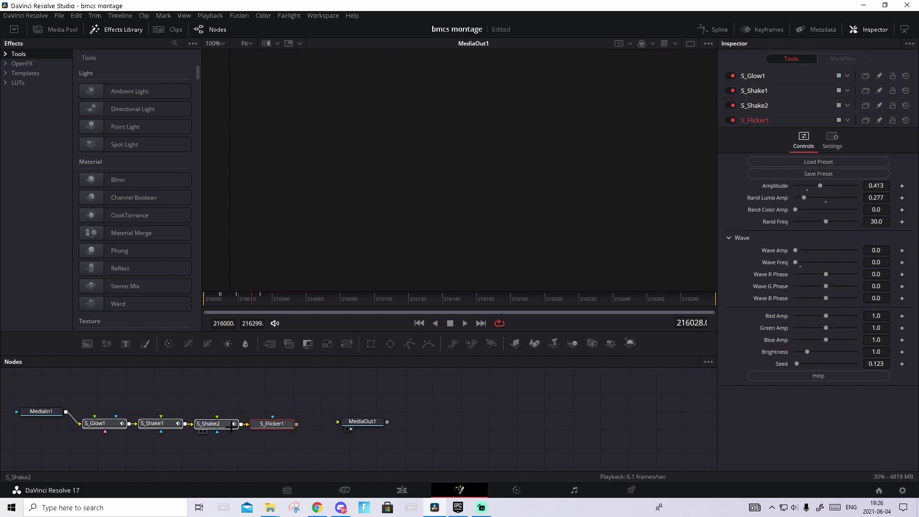